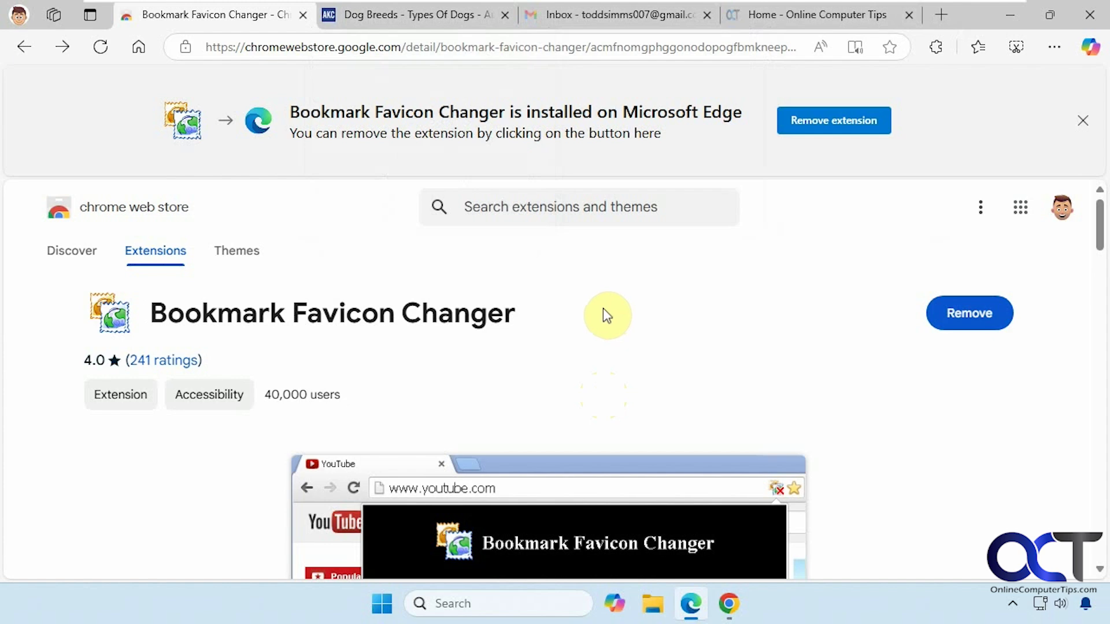
Scroll the Bookmark Favicon Changer store listing and show Edge's installed extensions
scroll(601, 341, "down", 3)
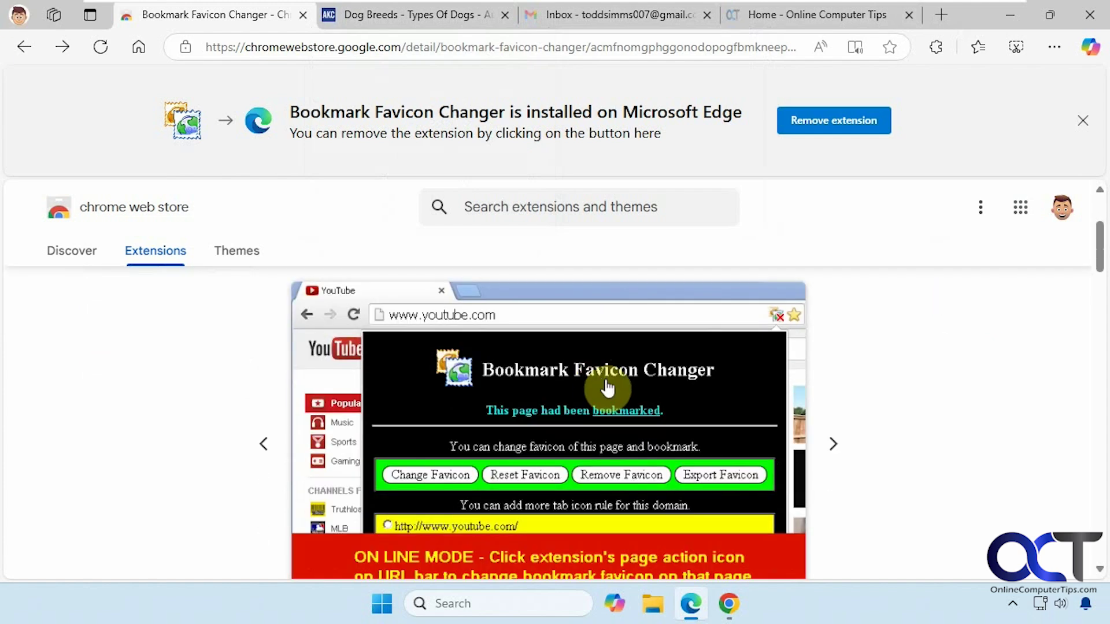
scroll(598, 377, "up", 3)
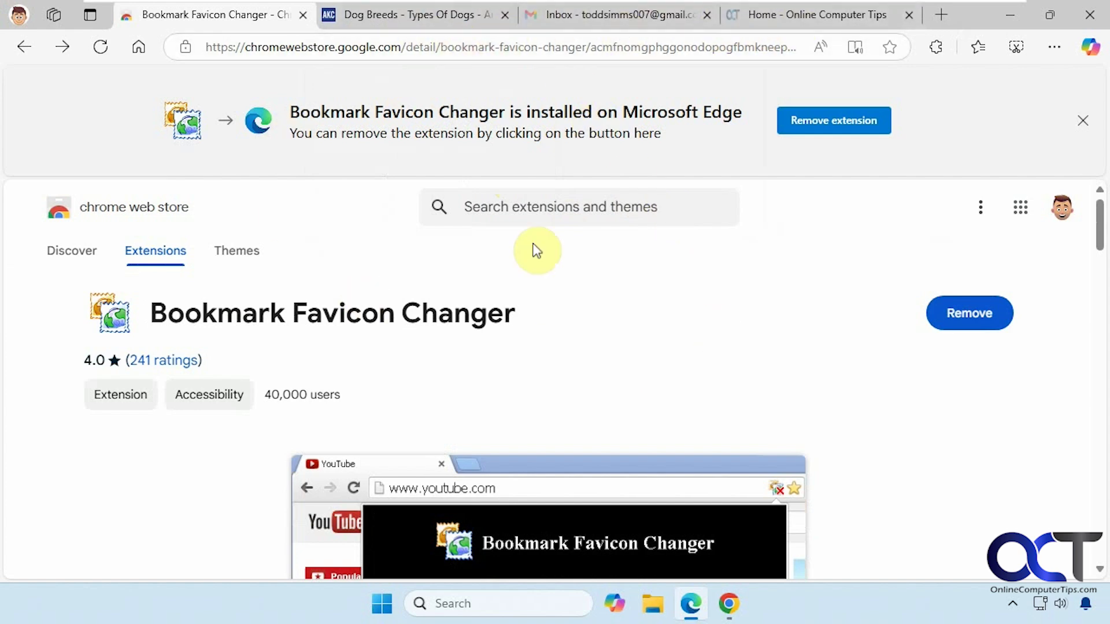
left_click(937, 47)
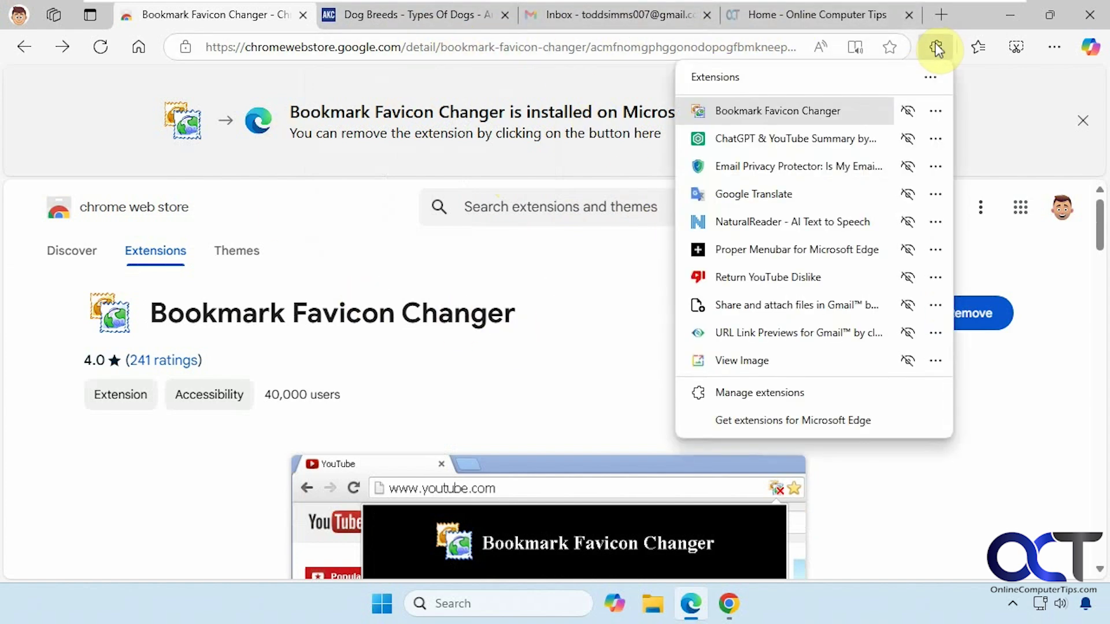
View Bookmark Favicon Changer's options menu, then switch to Chrome showing Autotrader
left_click(928, 113)
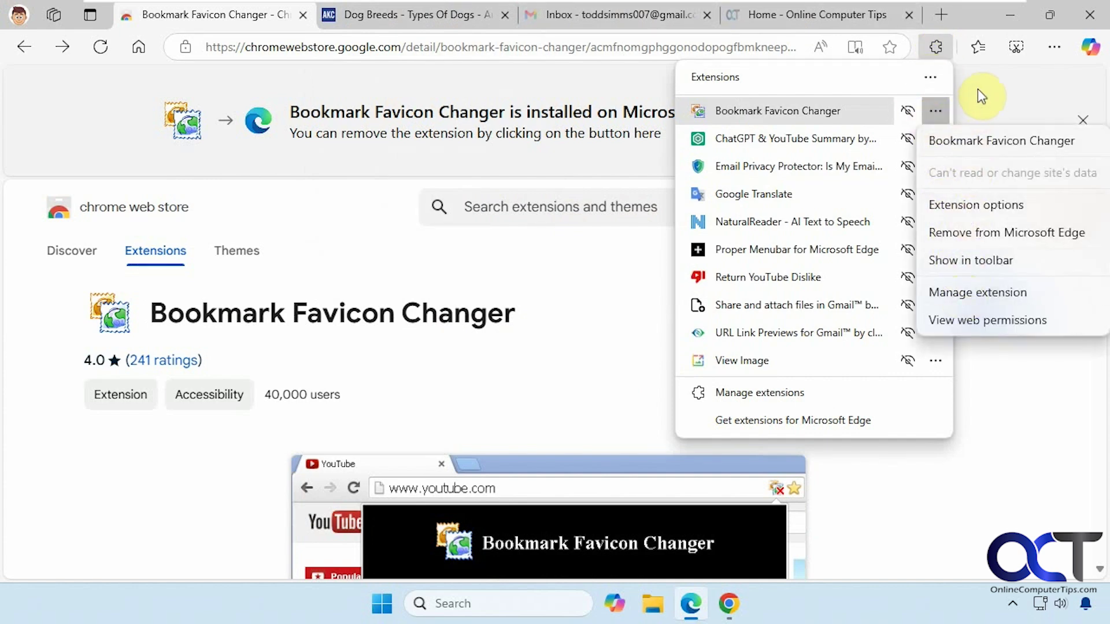
left_click(728, 602)
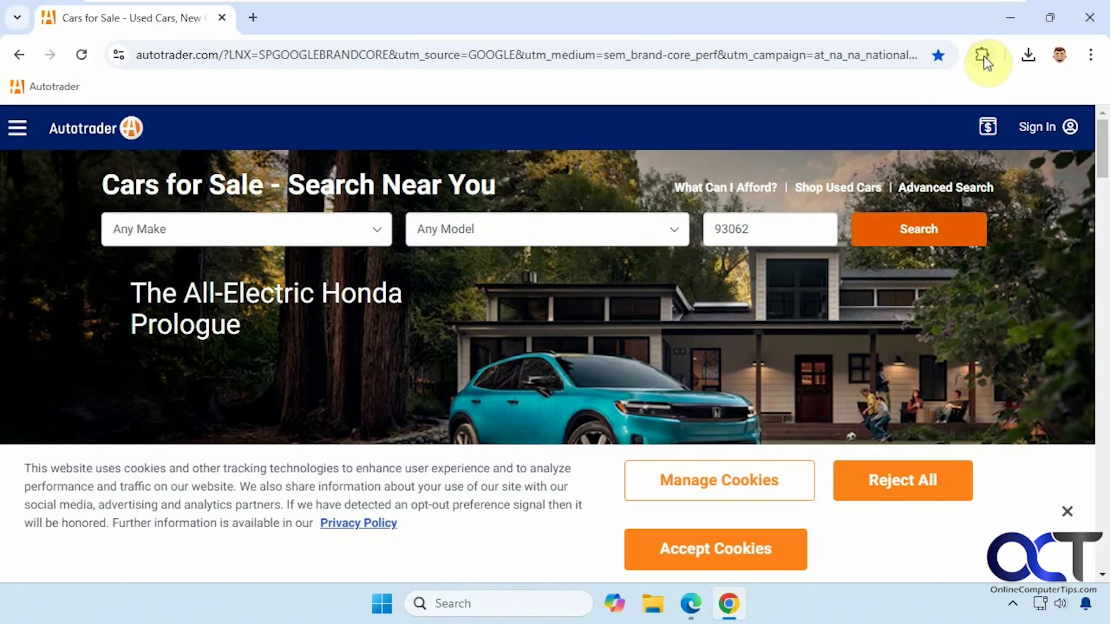
Pin Bookmark Favicon Changer in Chrome, then return to Edge's AKC Dog Breeds tab
left_click(982, 54)
left_click(921, 189)
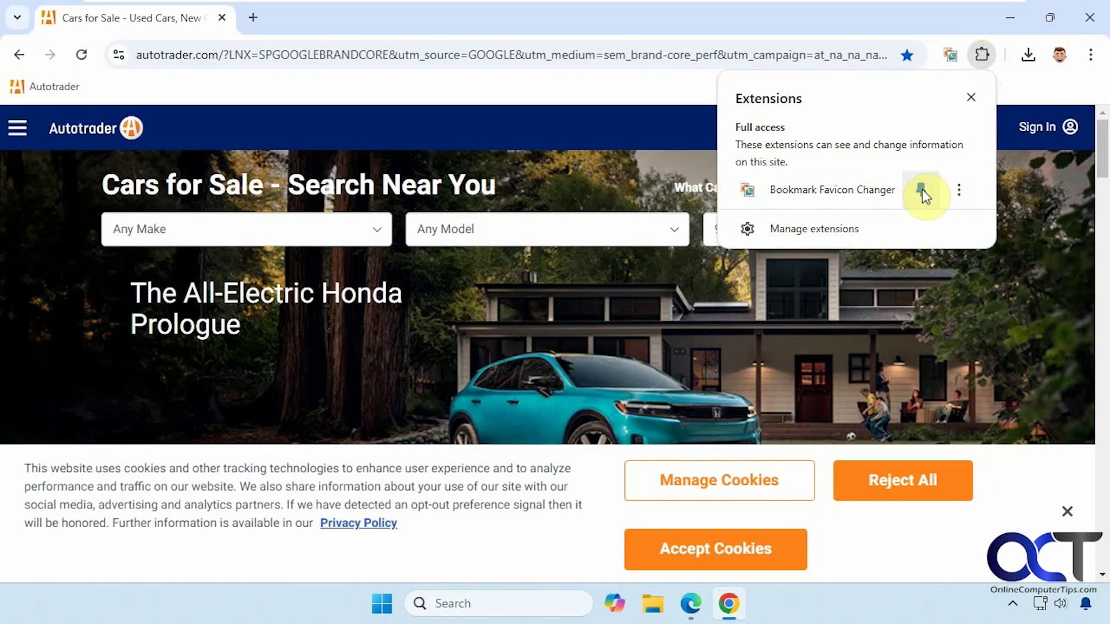
left_click(1010, 17)
left_click(382, 16)
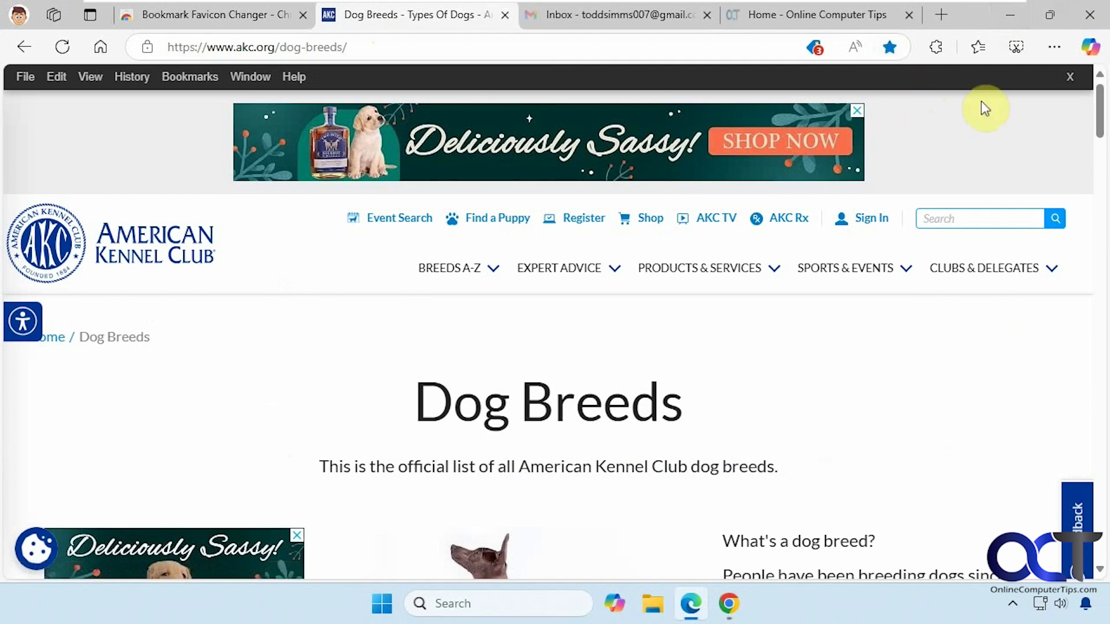
Use Bookmark Favicon Changer's Change Favicon to set Dog.png on the Dog Breeds tab
left_click(936, 47)
left_click(842, 103)
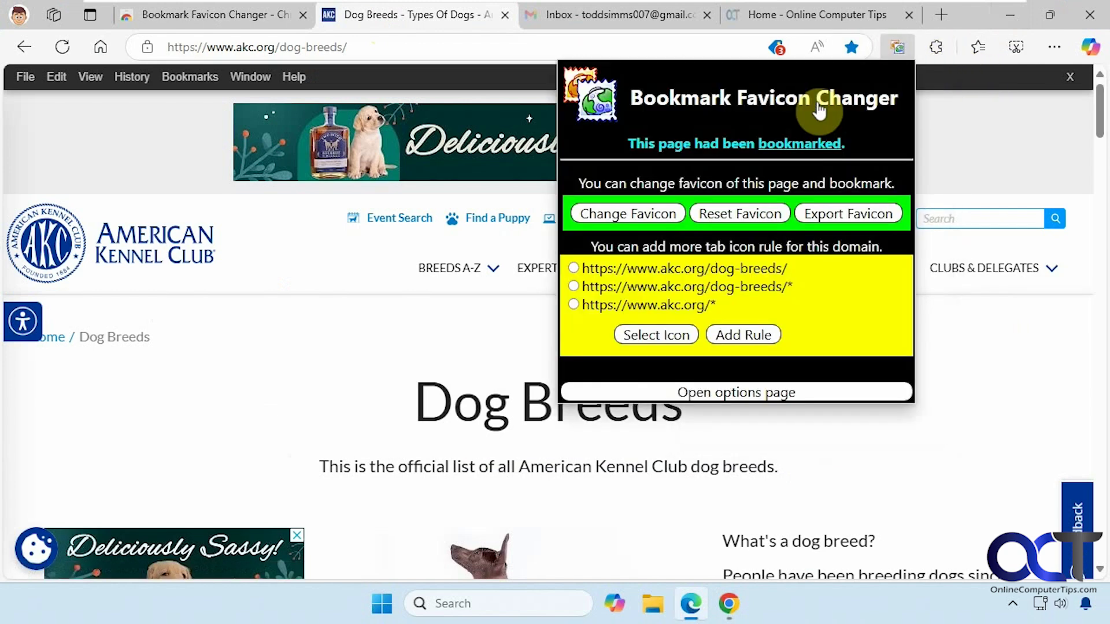
left_click(637, 215)
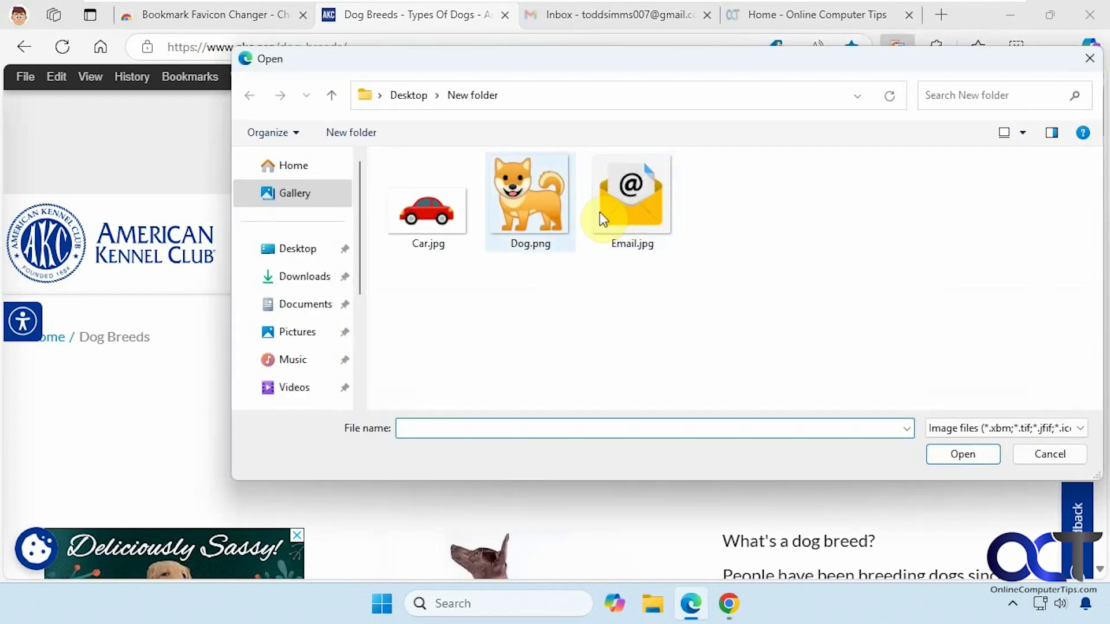
double_click(522, 210)
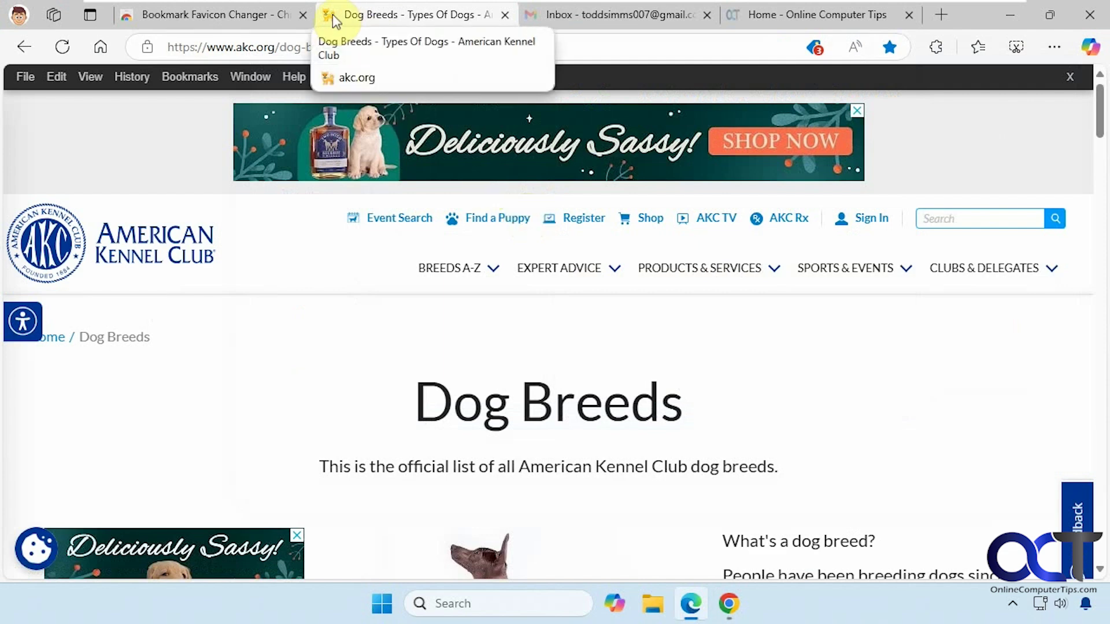
Reopen the Bookmark Favicon Changer panel and close it again
left_click(935, 48)
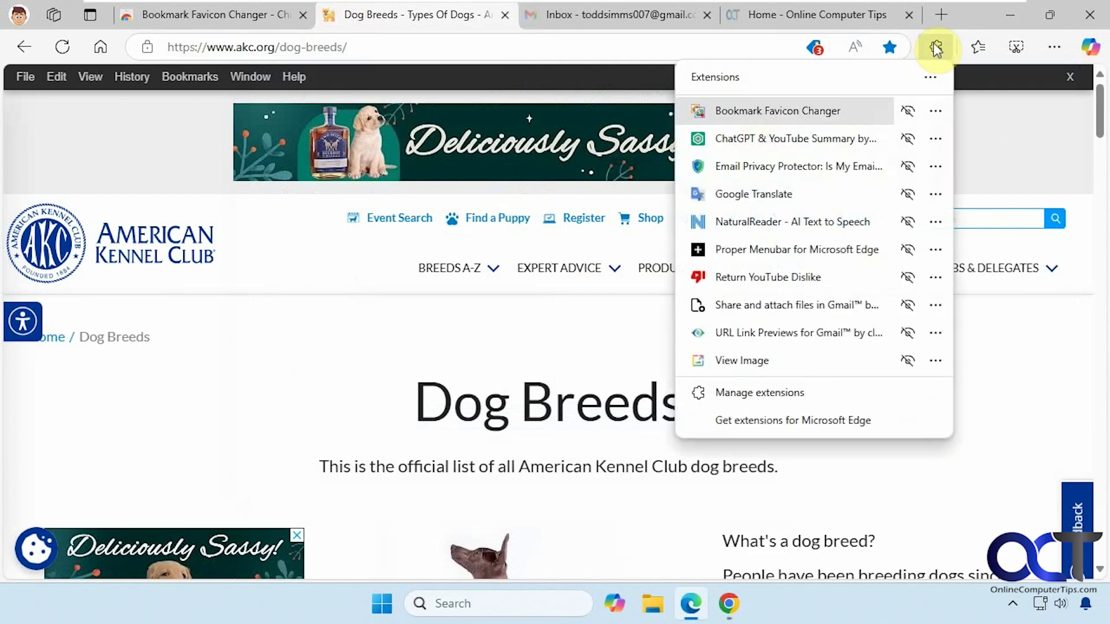
left_click(807, 110)
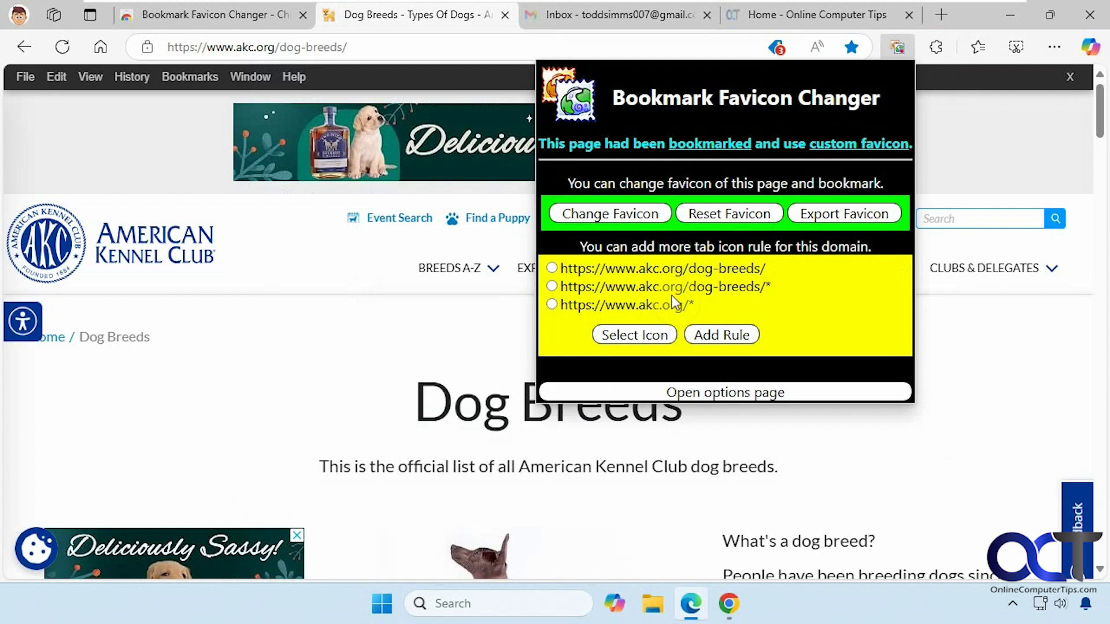
left_click(254, 381)
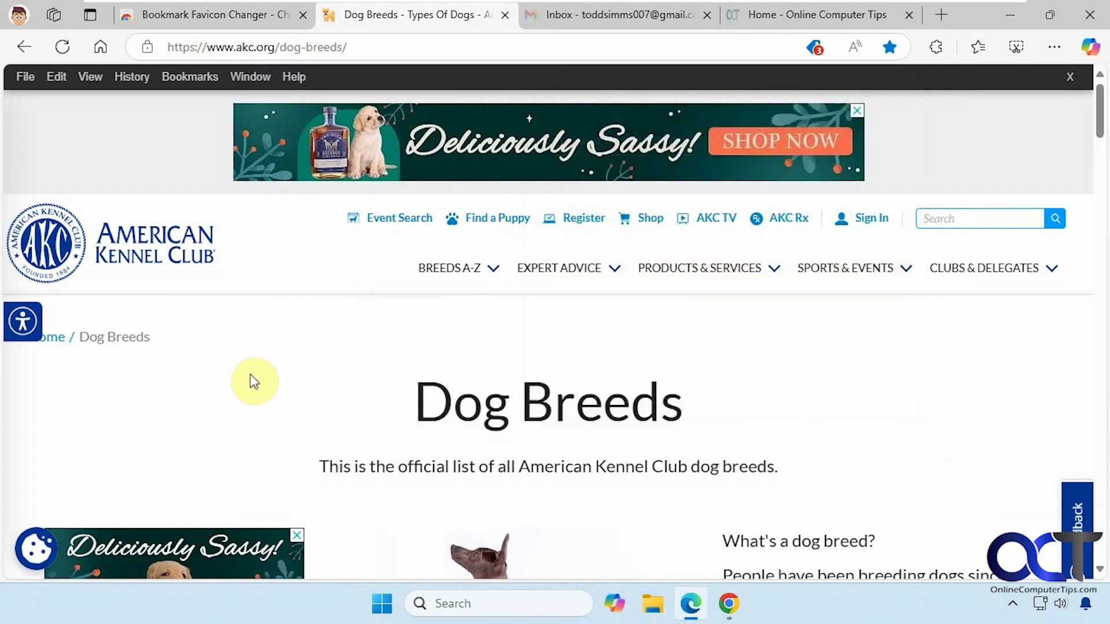
Open AKC Event Search in a new tab, dismiss the location prompt, and close it
left_click(419, 223)
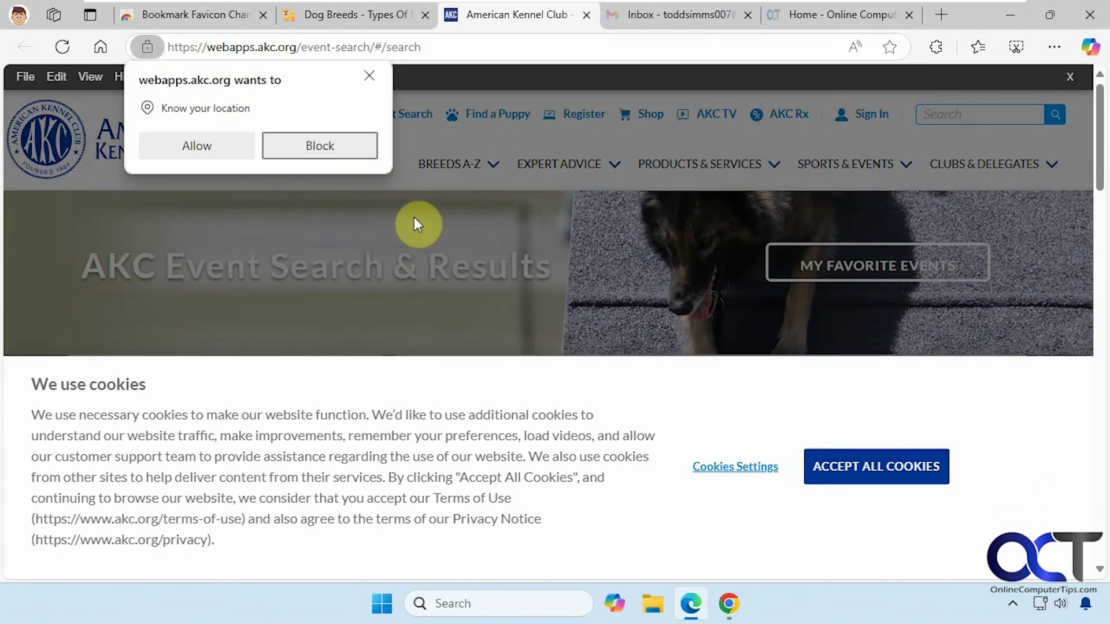
left_click(369, 76)
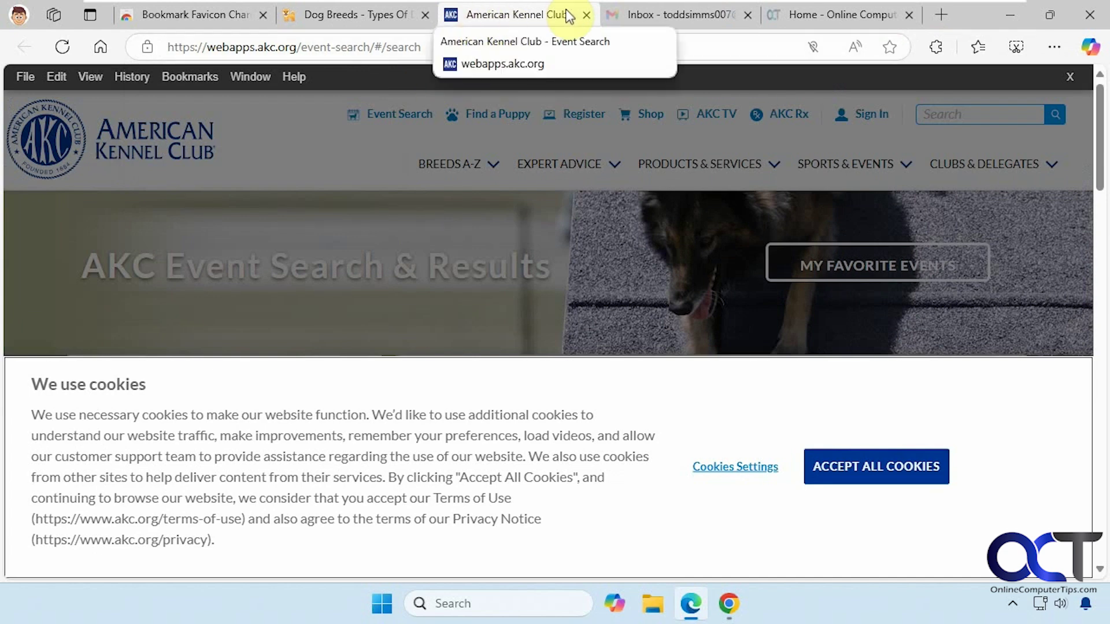
left_click(587, 15)
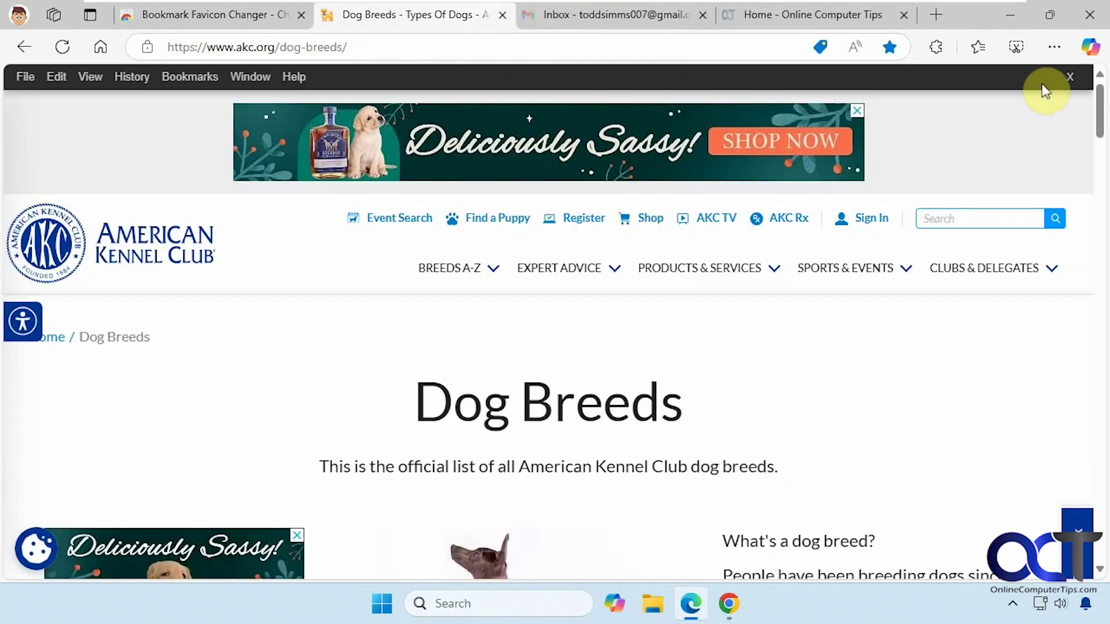
left_click(936, 47)
left_click(838, 107)
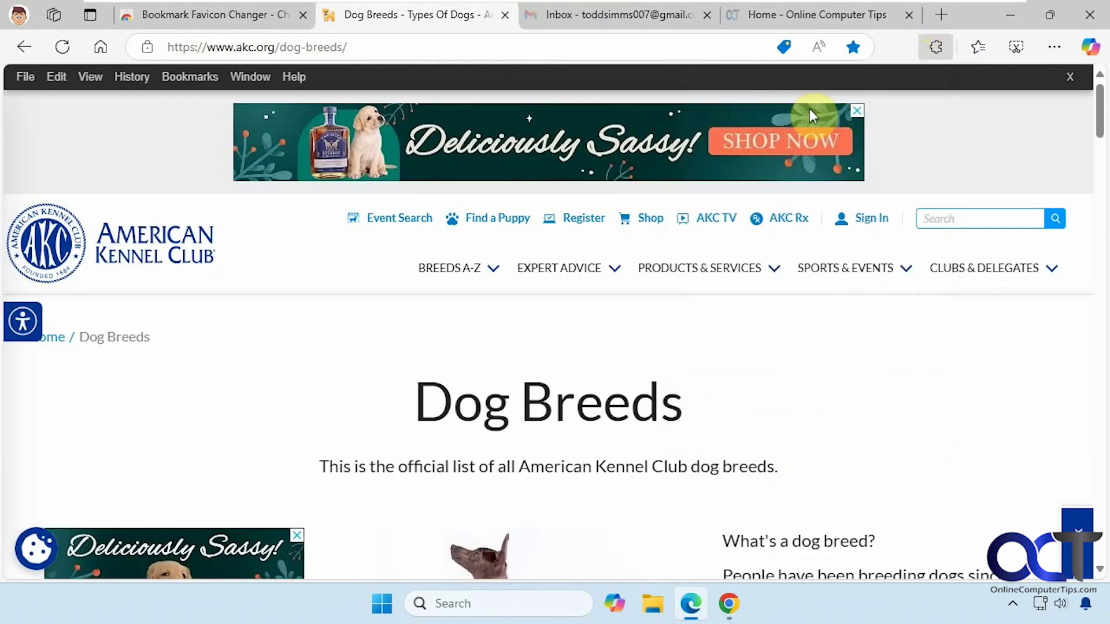
left_click(553, 305)
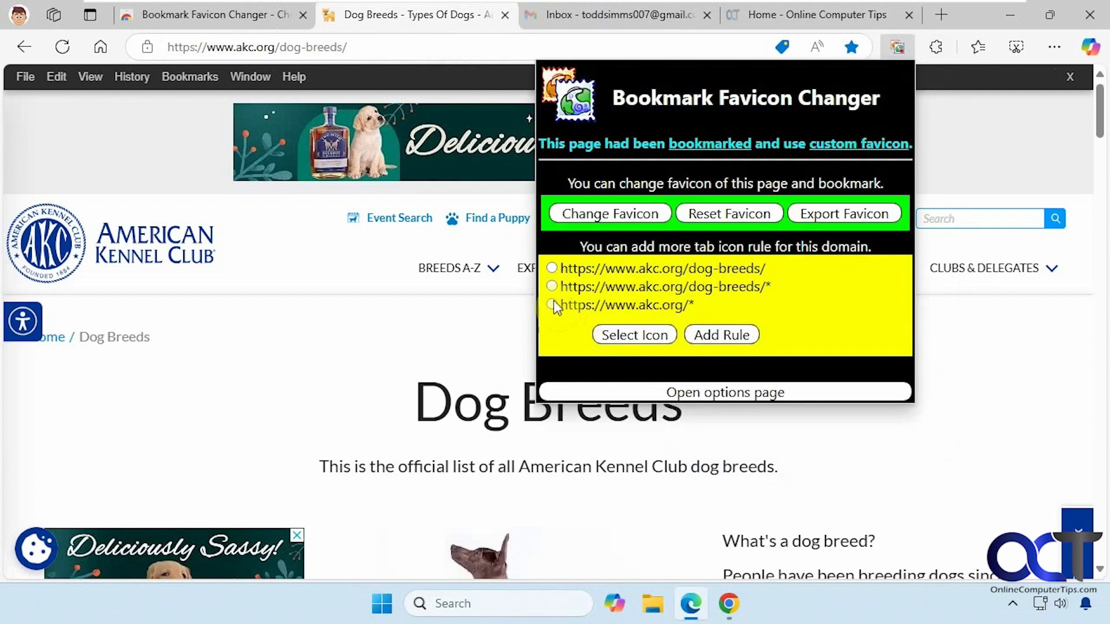
left_click(634, 335)
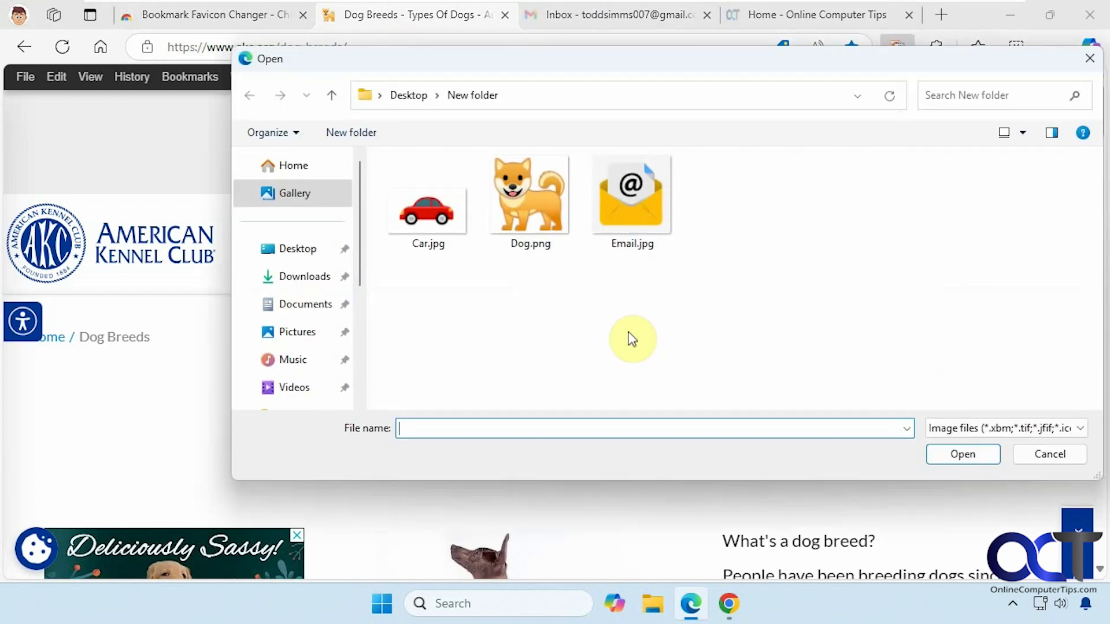
double_click(546, 218)
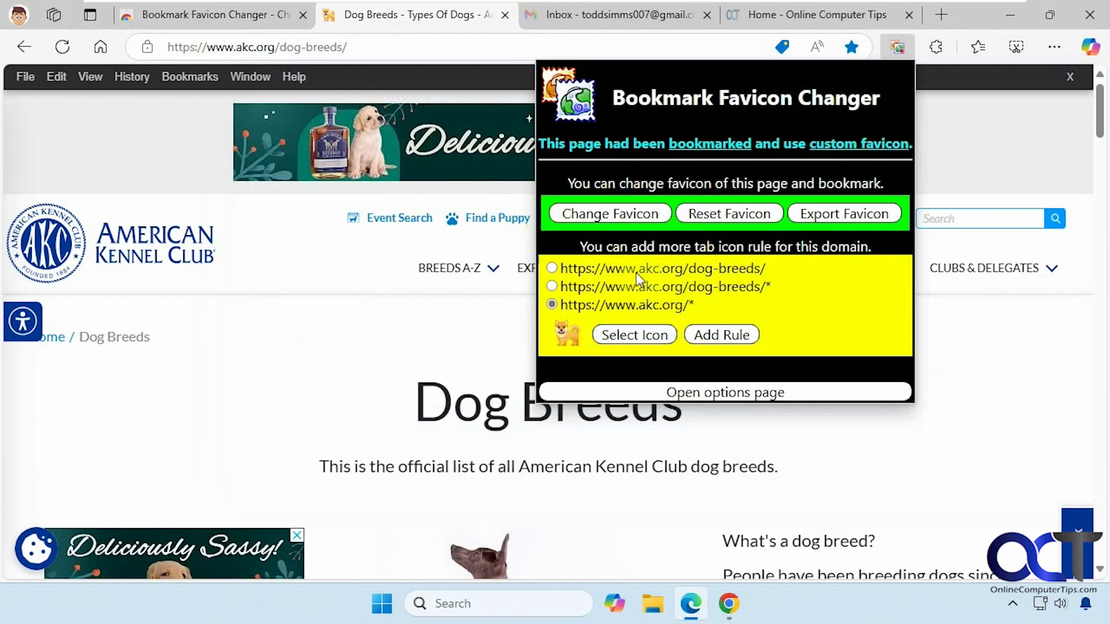
left_click(706, 340)
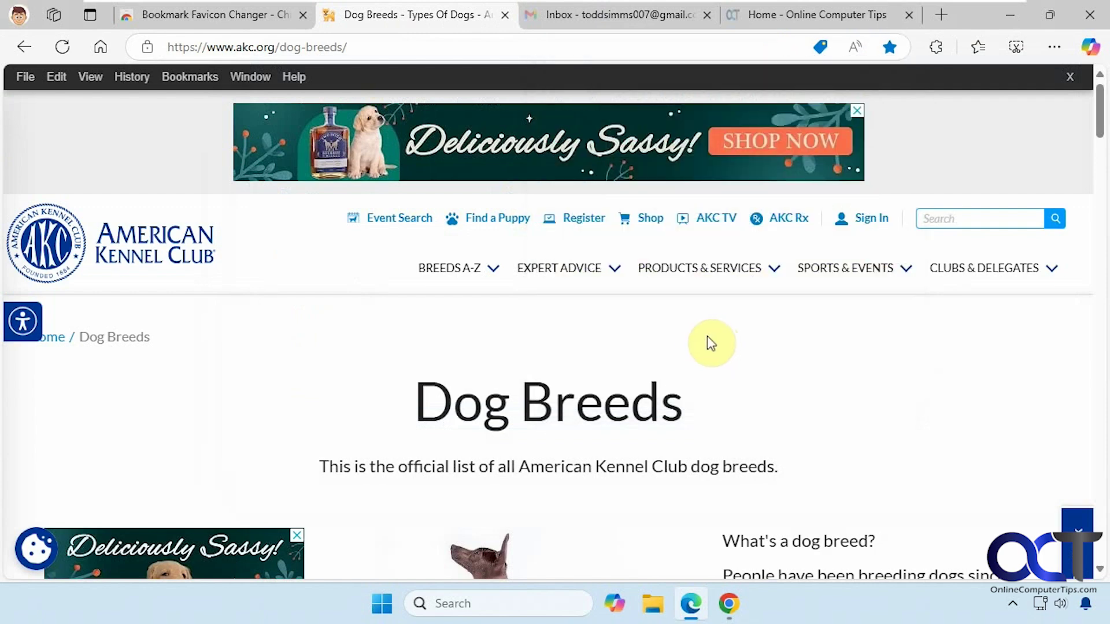
Open Event Search, noting its webapps.akc.org address keeps the AKC icon, then close it
left_click(400, 217)
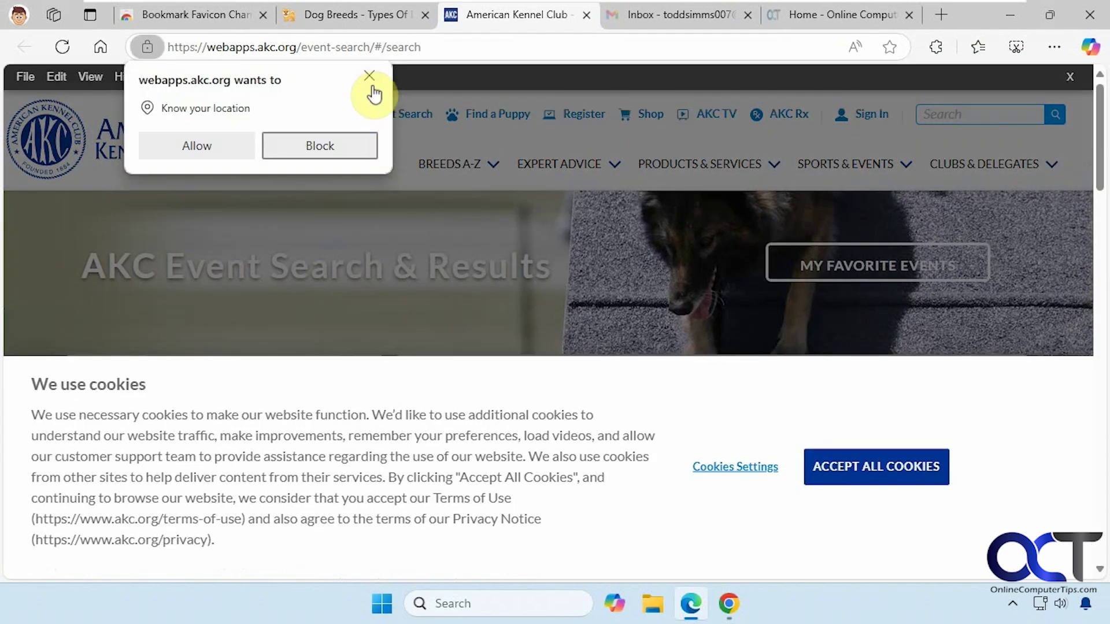
left_click(370, 77)
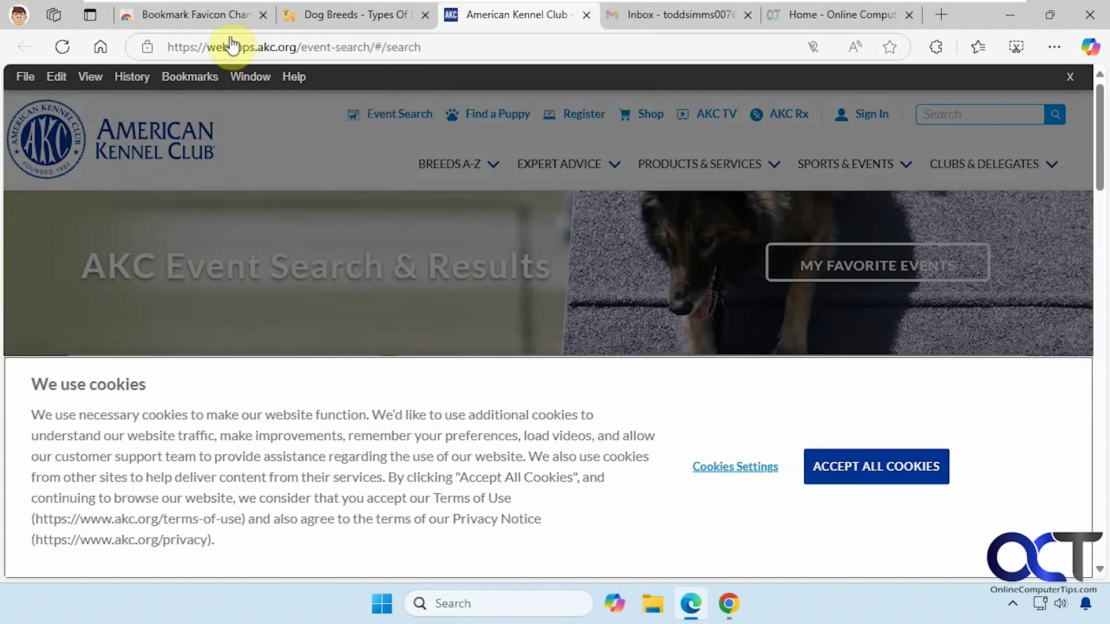
left_click_drag(207, 46, 265, 50)
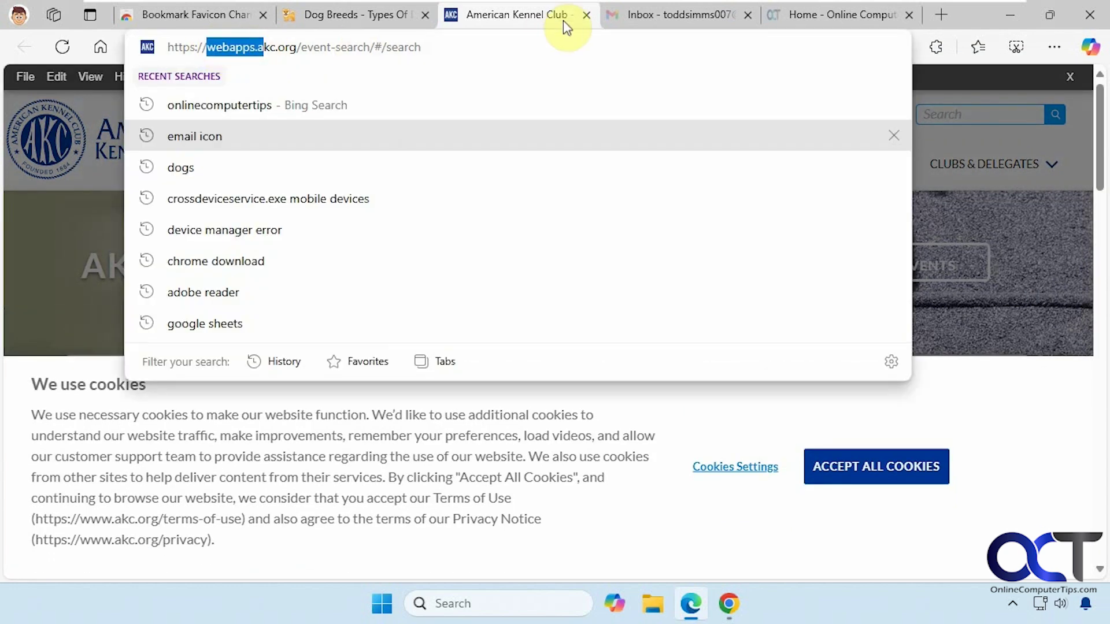
left_click(586, 16)
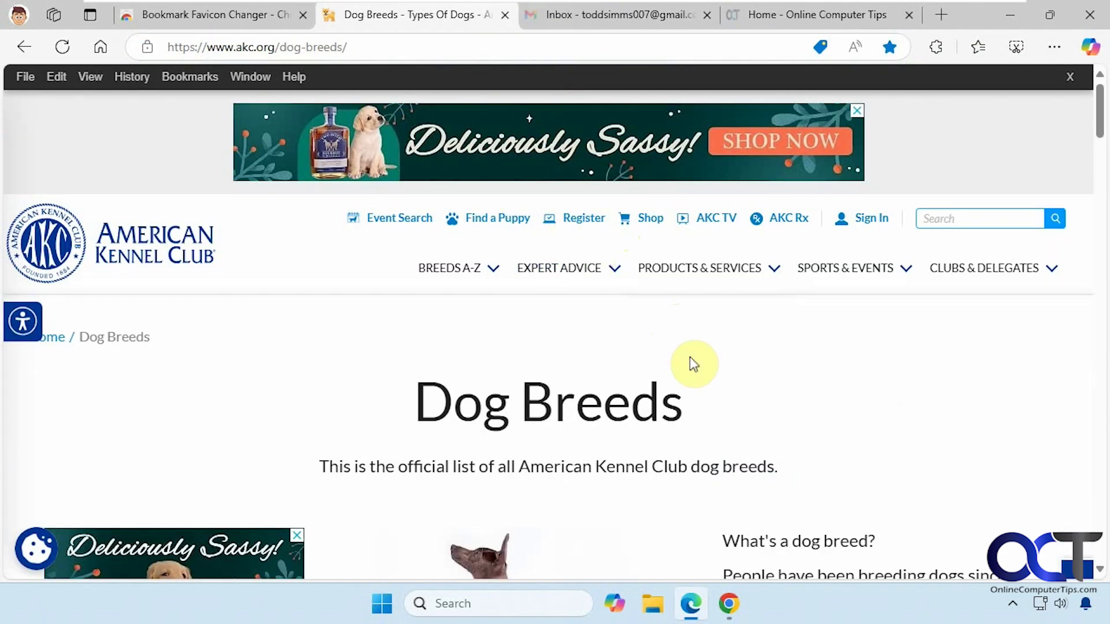
Open the letter C breed list and highlight akc.org in its address
scroll(691, 364, "down", 5)
scroll(691, 361, "down", 3)
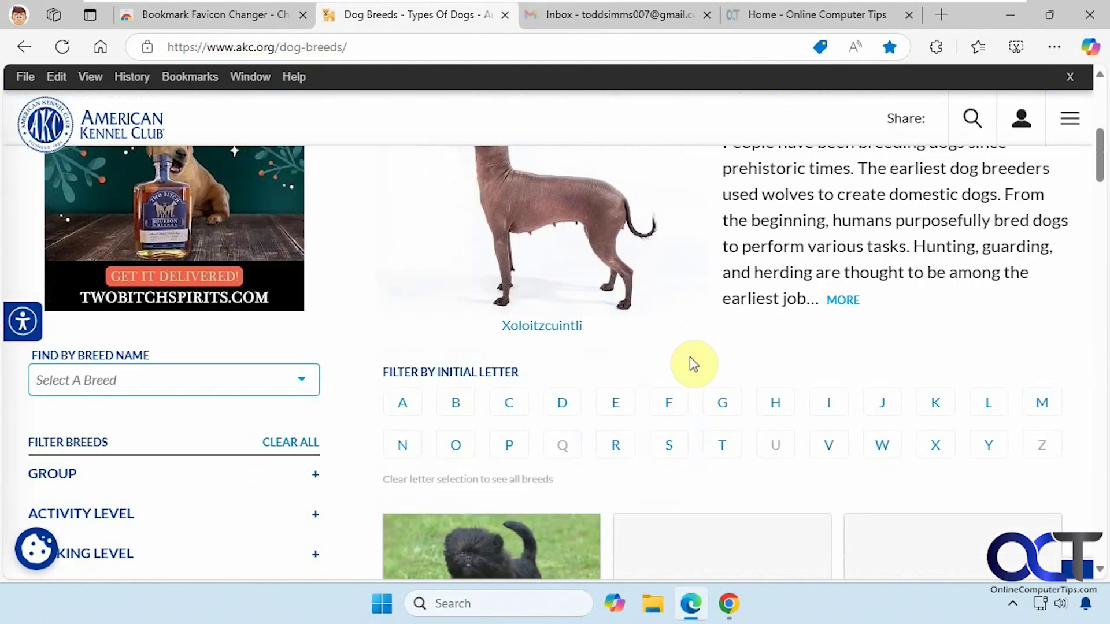
left_click(514, 405)
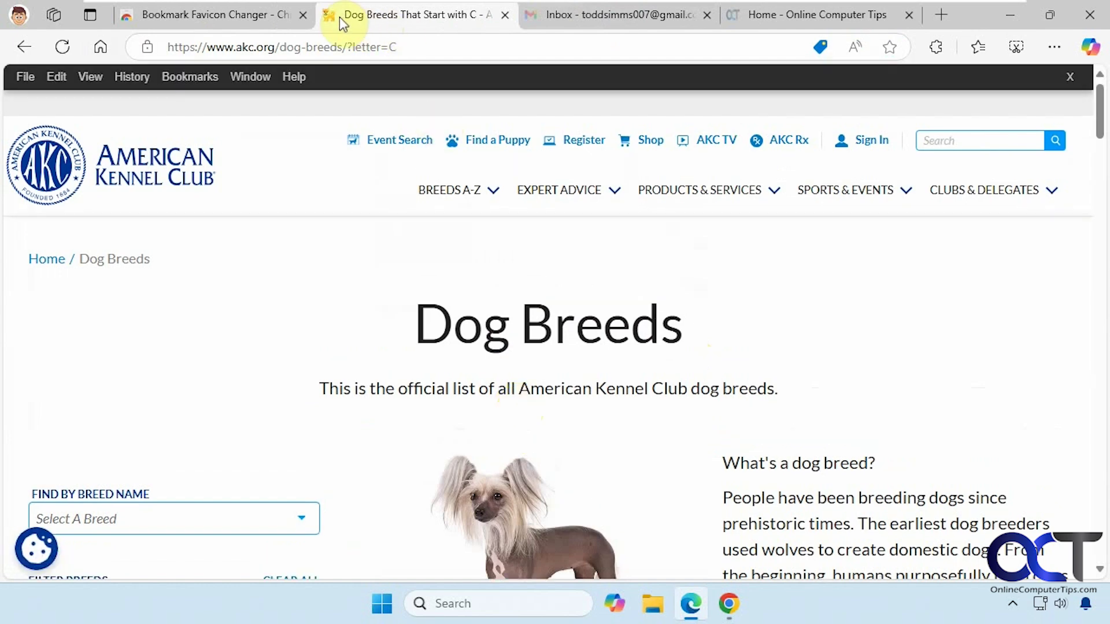
left_click(267, 46)
left_click_drag(275, 46, 226, 46)
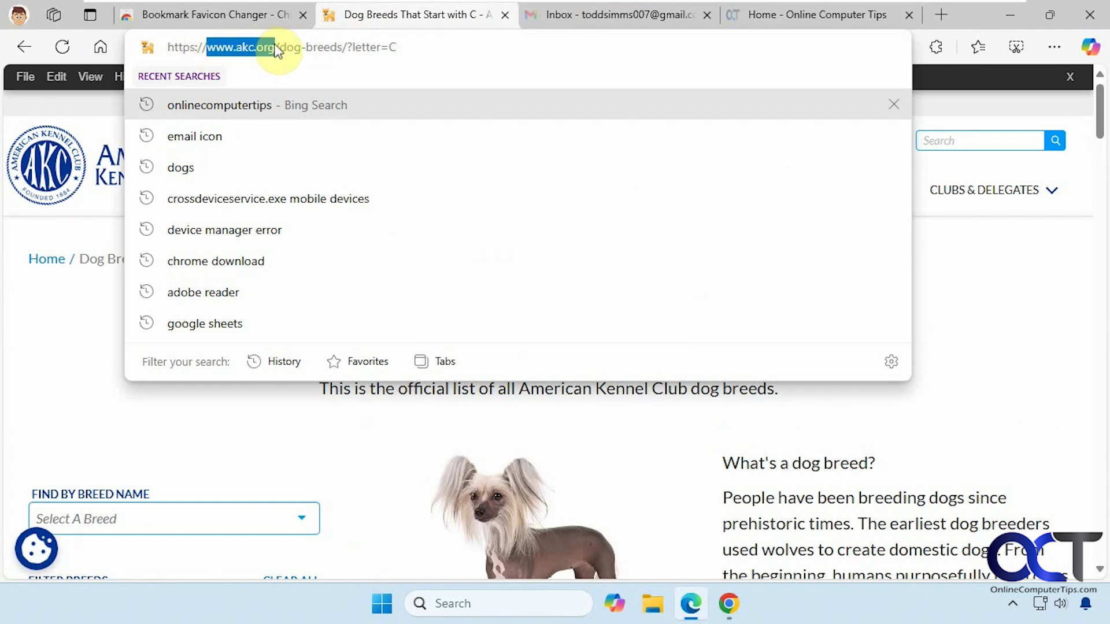
left_click(402, 16)
On the Gmail inbox tab, export the page's favicon as favicon.png with Bookmark Favicon Changer
left_click(601, 16)
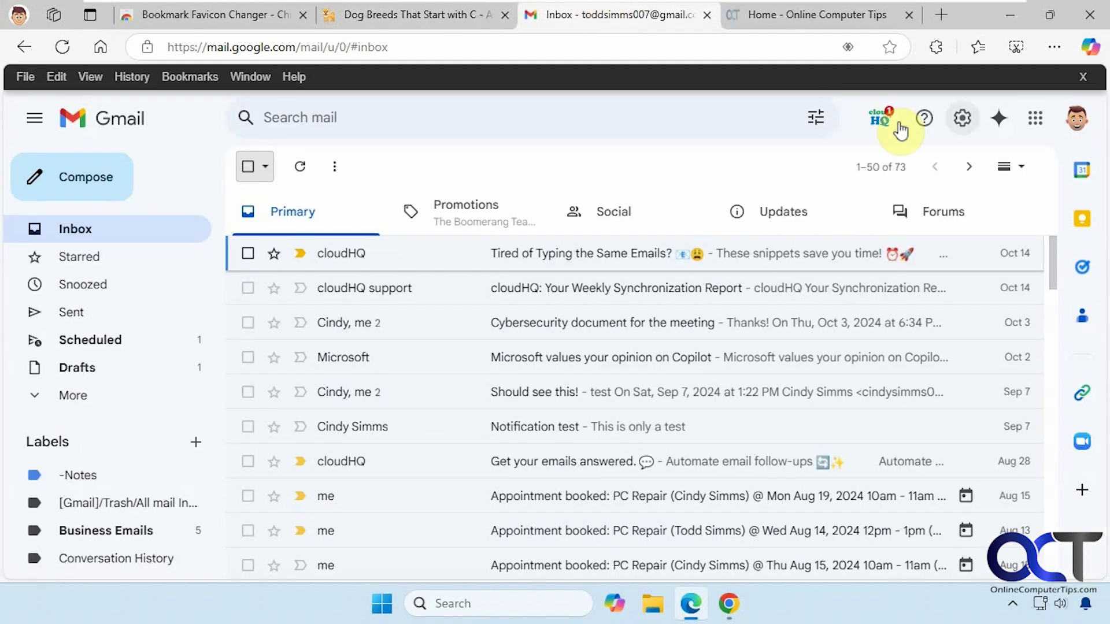
left_click(935, 48)
left_click(793, 110)
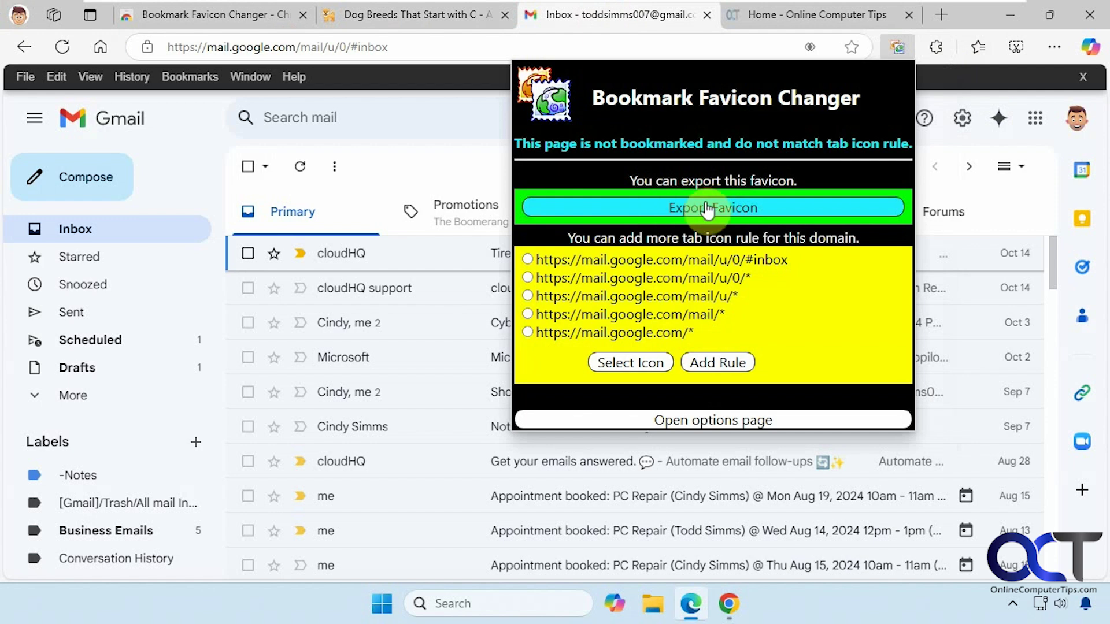
left_click(710, 213)
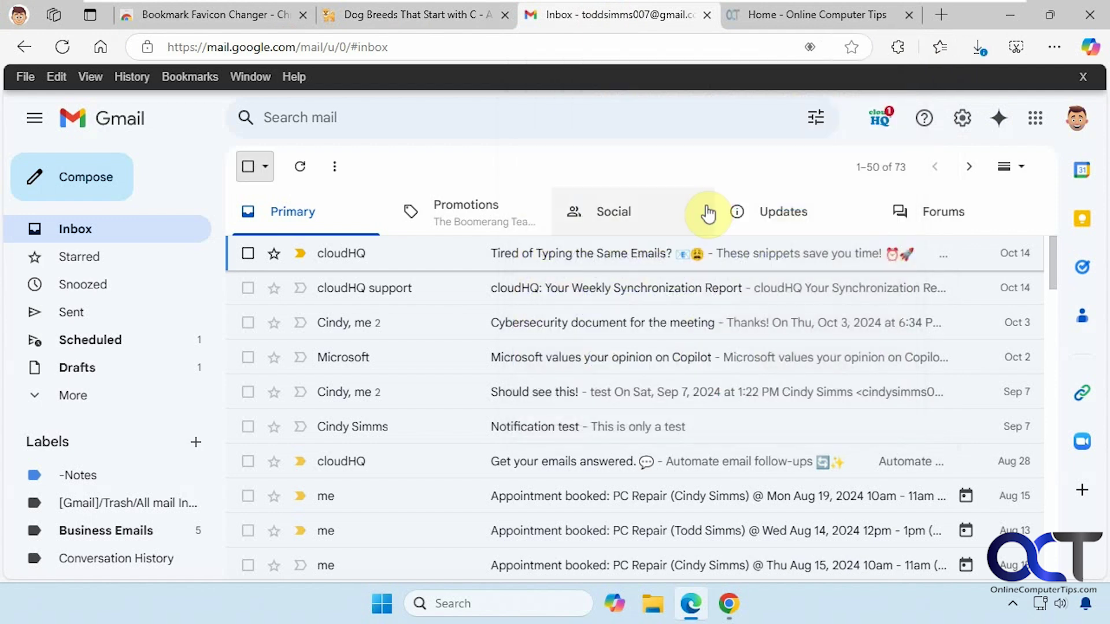
Open the downloaded favicon.png from Edge's Downloads and close the Photos viewer
left_click(980, 51)
left_click(783, 141)
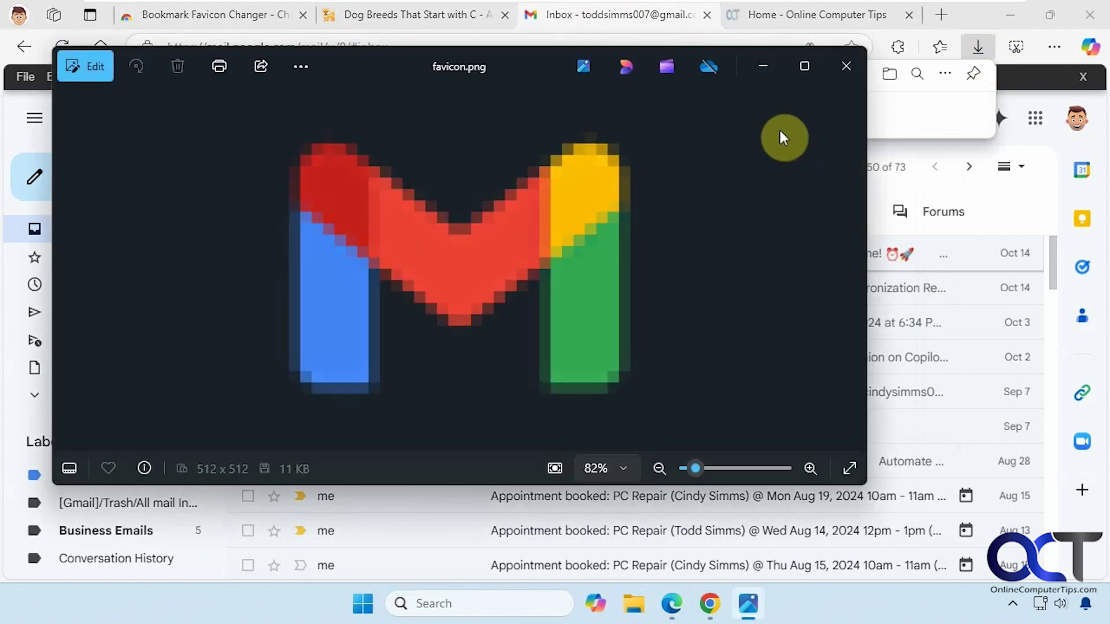
mouse_move(804, 66)
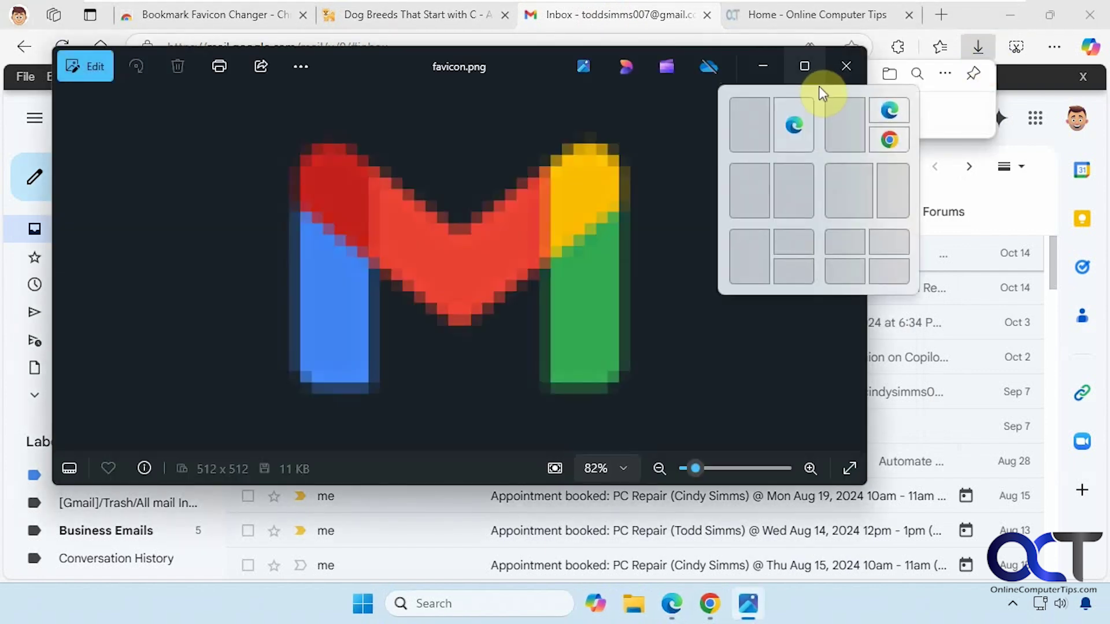
left_click(844, 67)
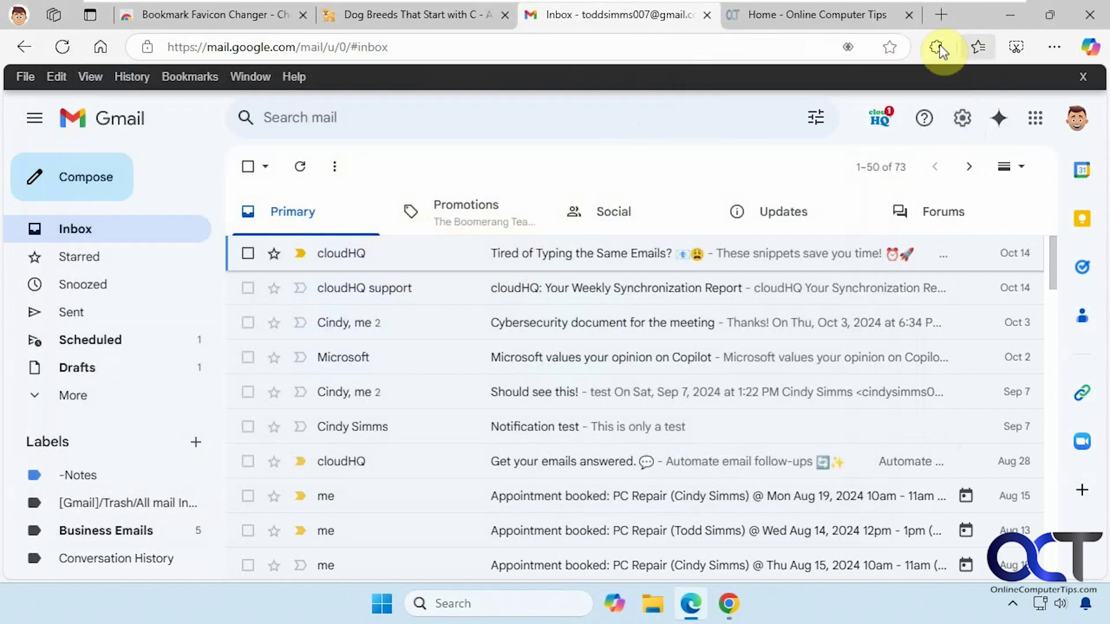
Add the Gmail inbox as a favorite on Edge's Favorites bar
left_click(936, 46)
left_click(818, 109)
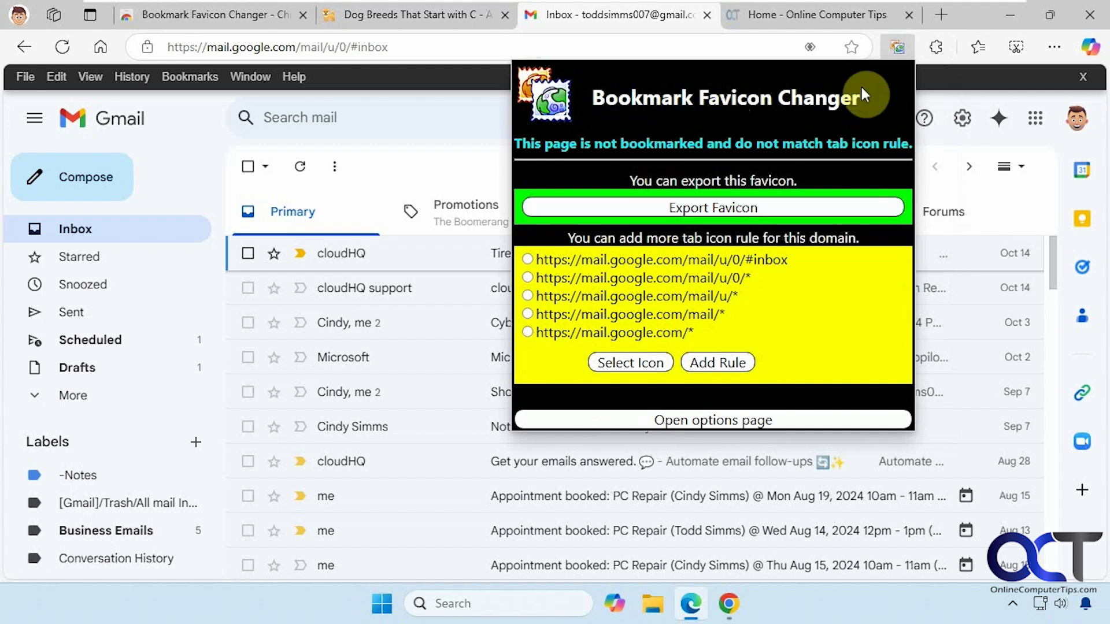
left_click(972, 21)
left_click(888, 46)
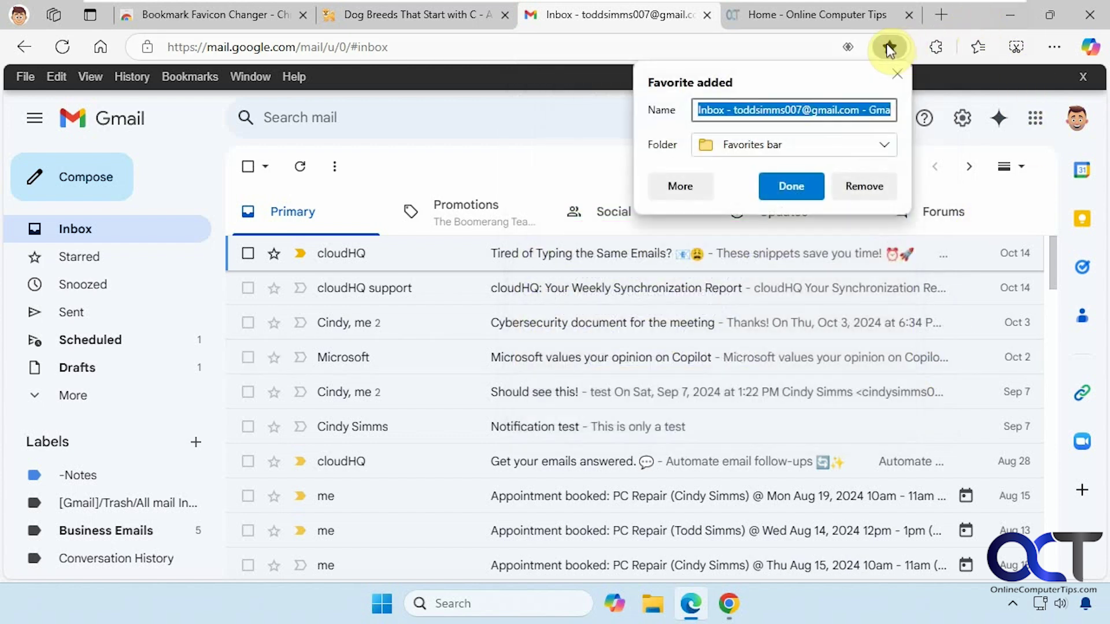
left_click(796, 191)
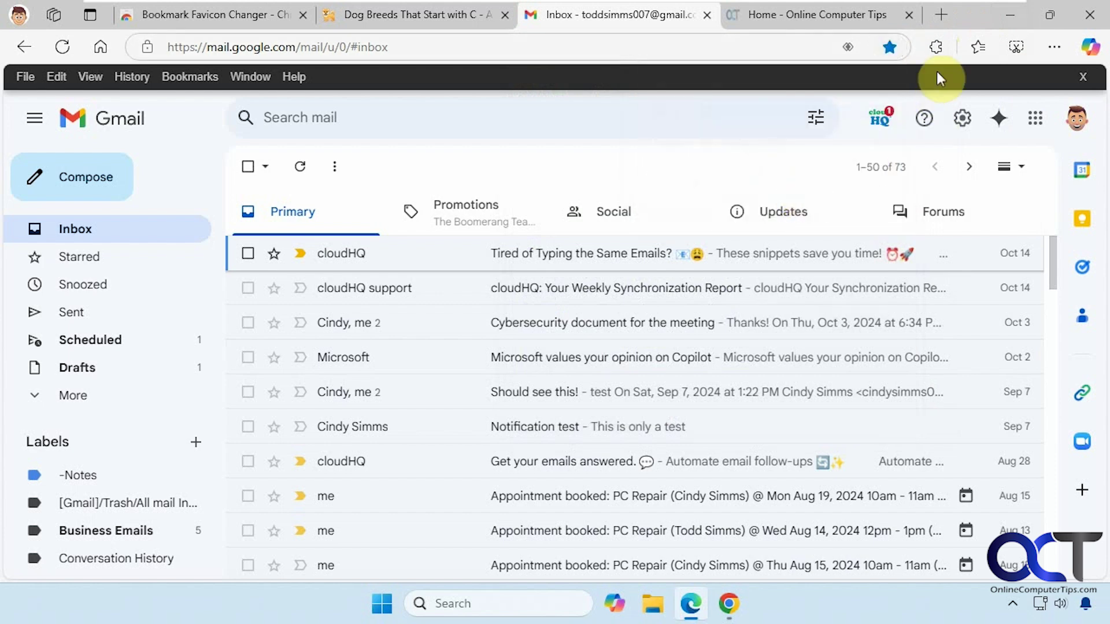
Set Email.jpg as the Gmail tab's favicon through Bookmark Favicon Changer
left_click(936, 48)
left_click(817, 112)
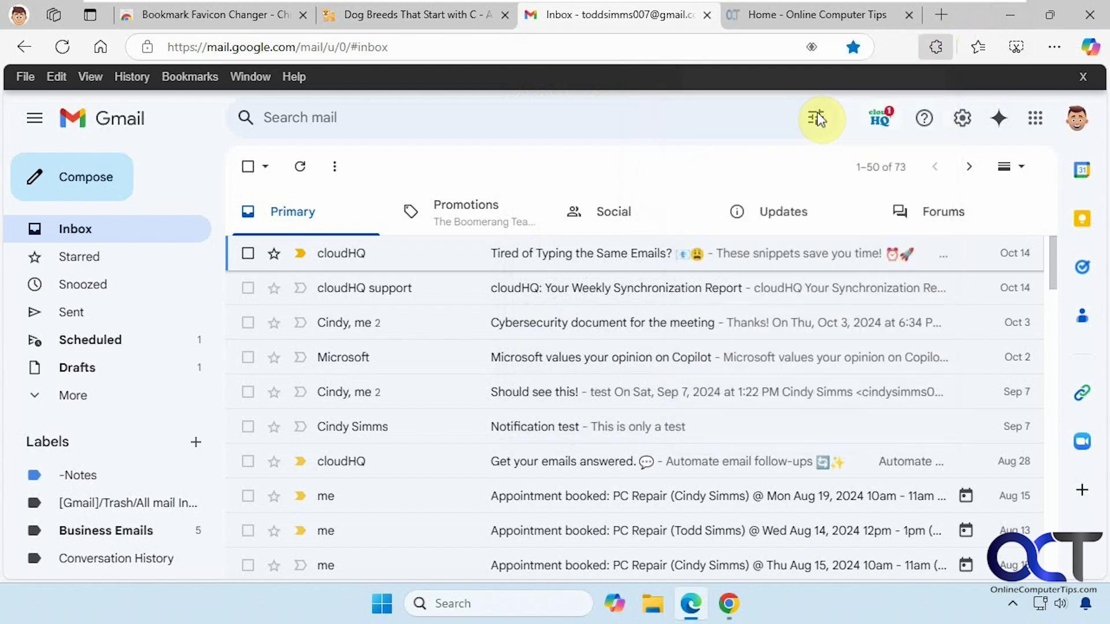
left_click(650, 211)
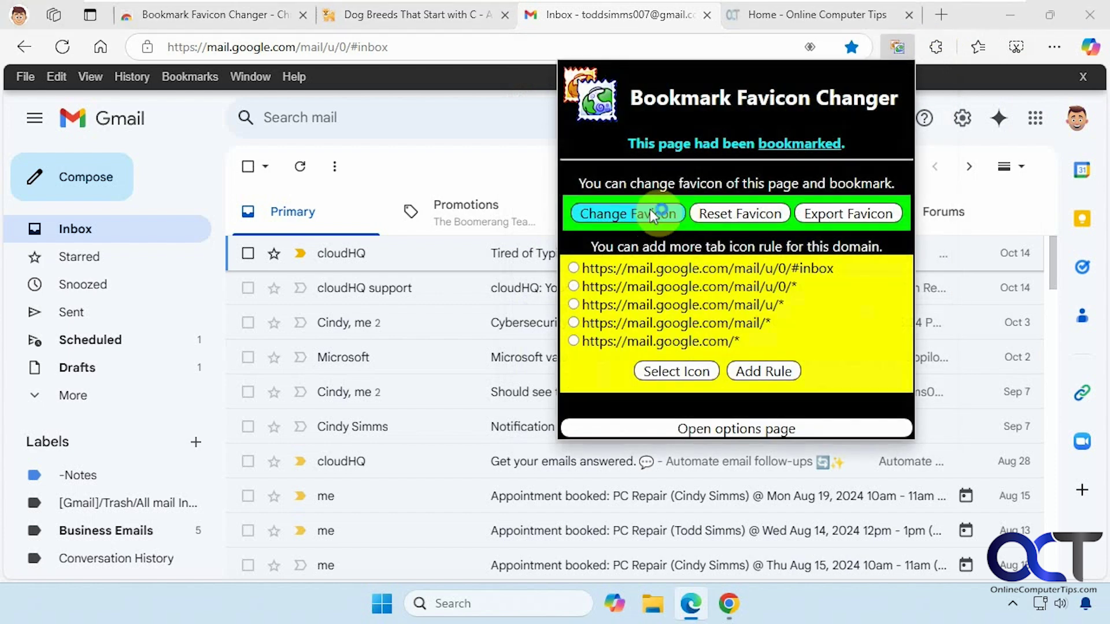
double_click(617, 204)
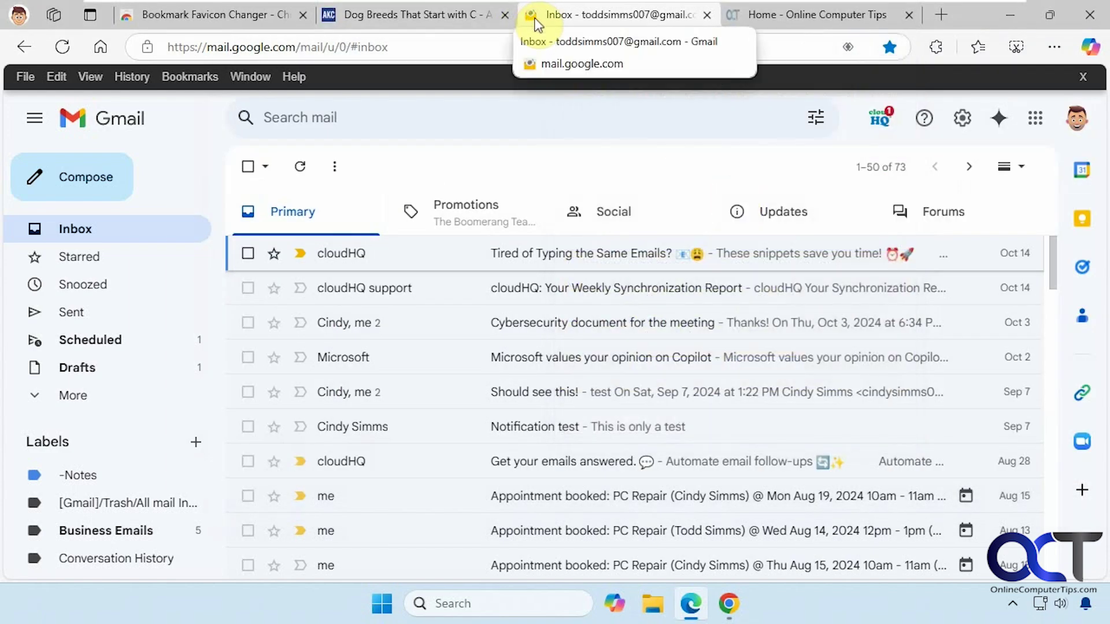
In Chrome, set Car.jpg from New folder as the Autotrader page's favicon
left_click(730, 605)
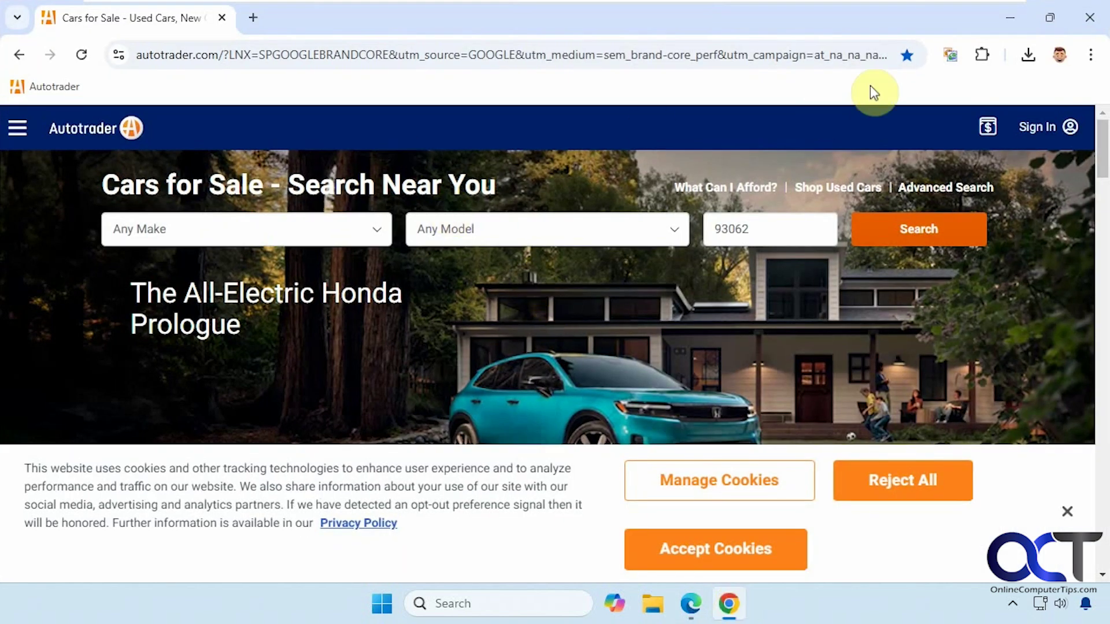
left_click(950, 55)
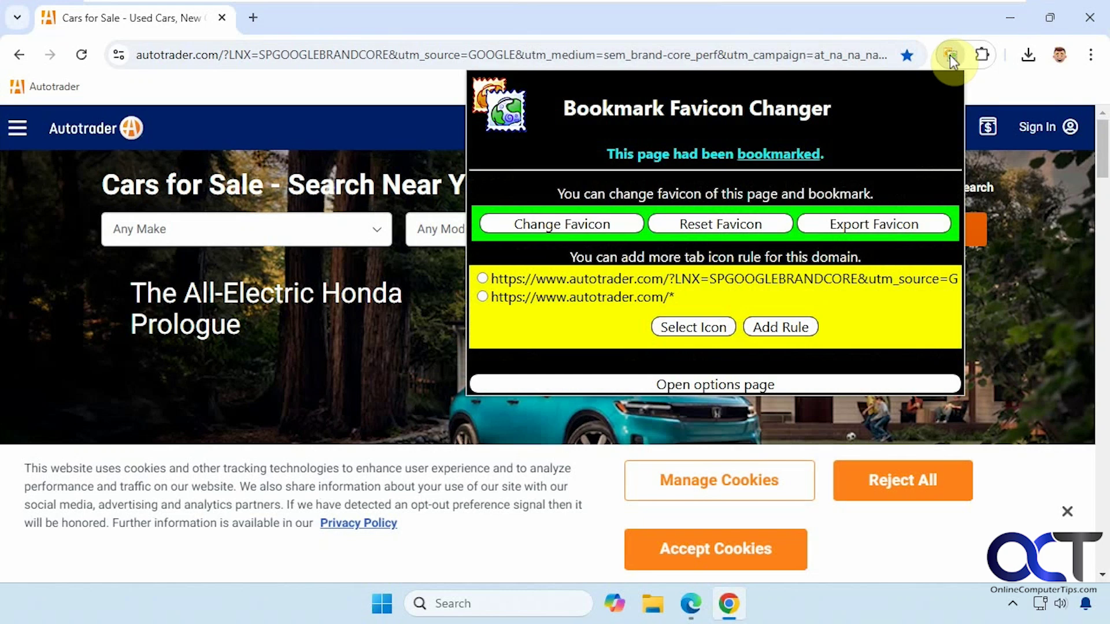
left_click(582, 226)
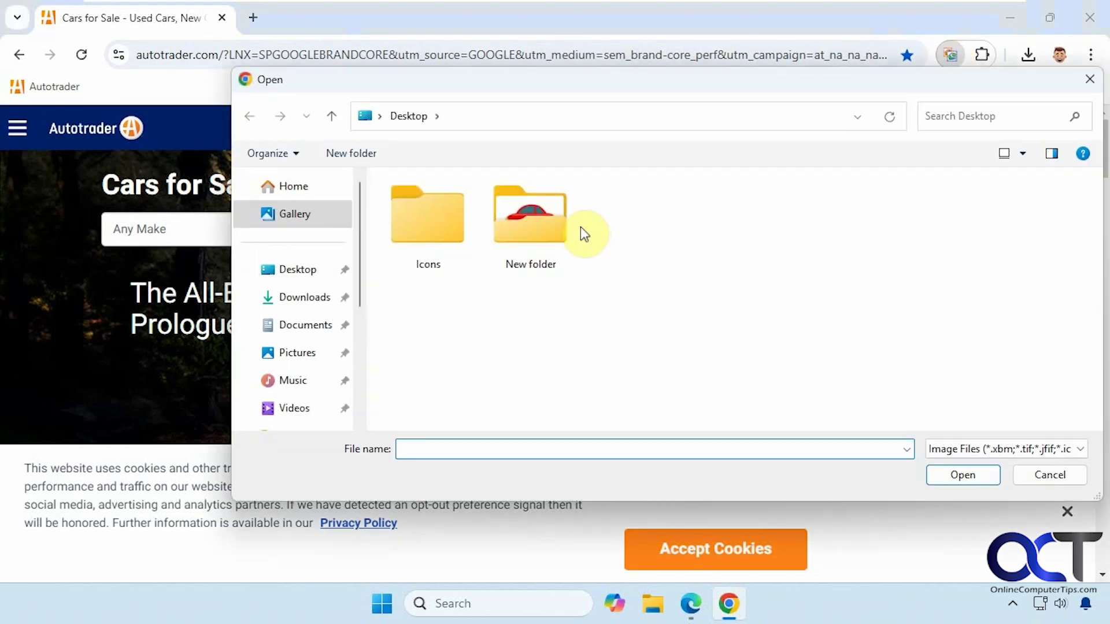
double_click(553, 222)
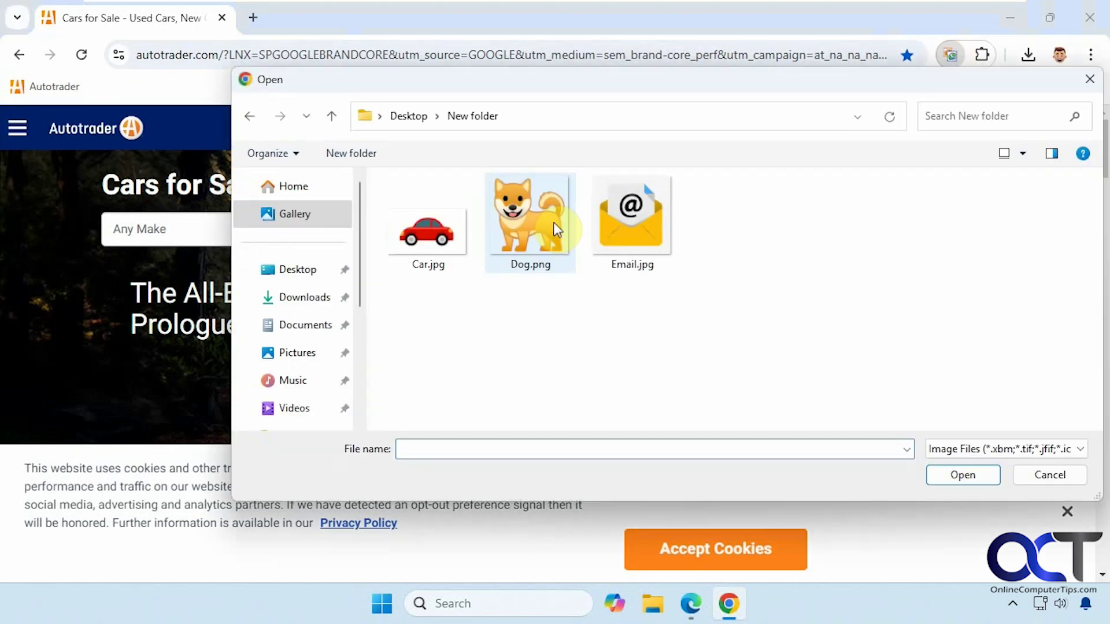
left_click(438, 238)
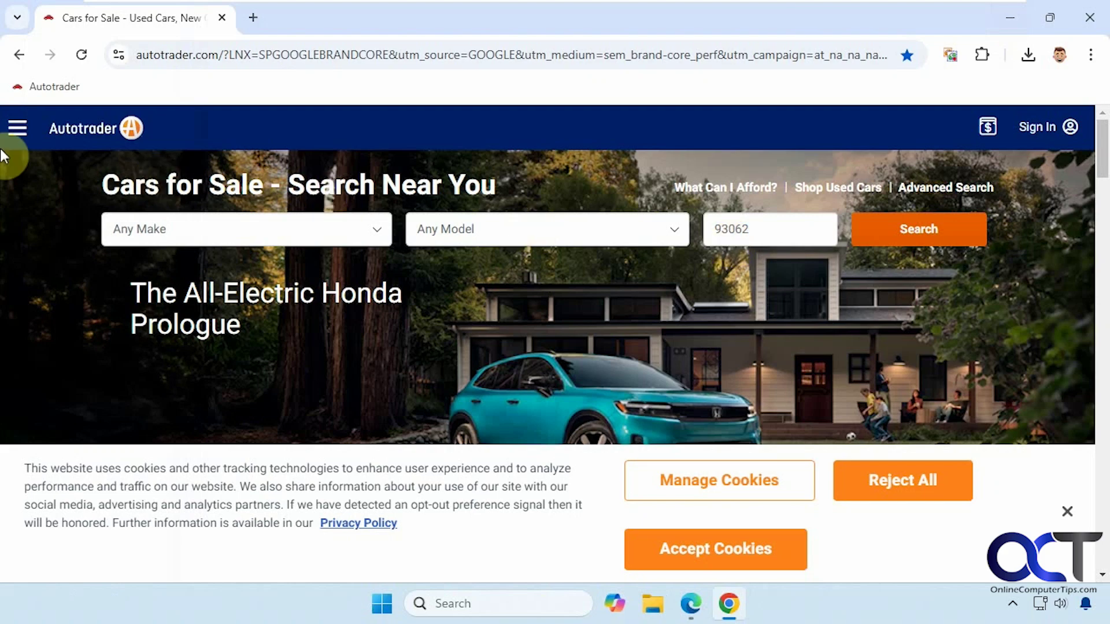
Reopen the favicon changer in Chrome, then return to Edge's Chrome Web Store tab
left_click(950, 55)
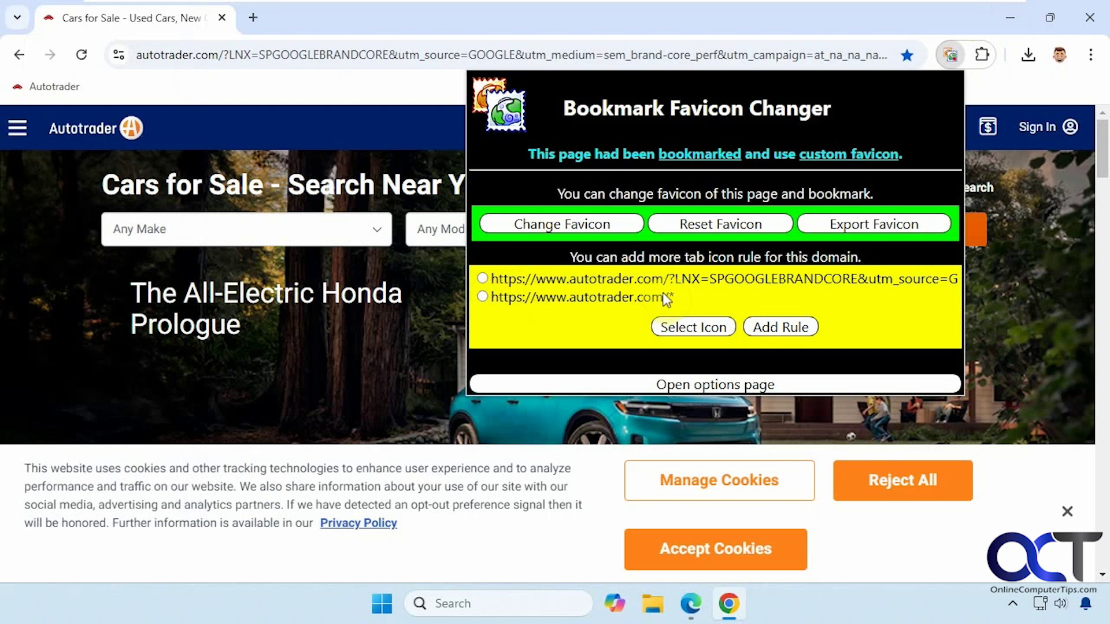
left_click(681, 328)
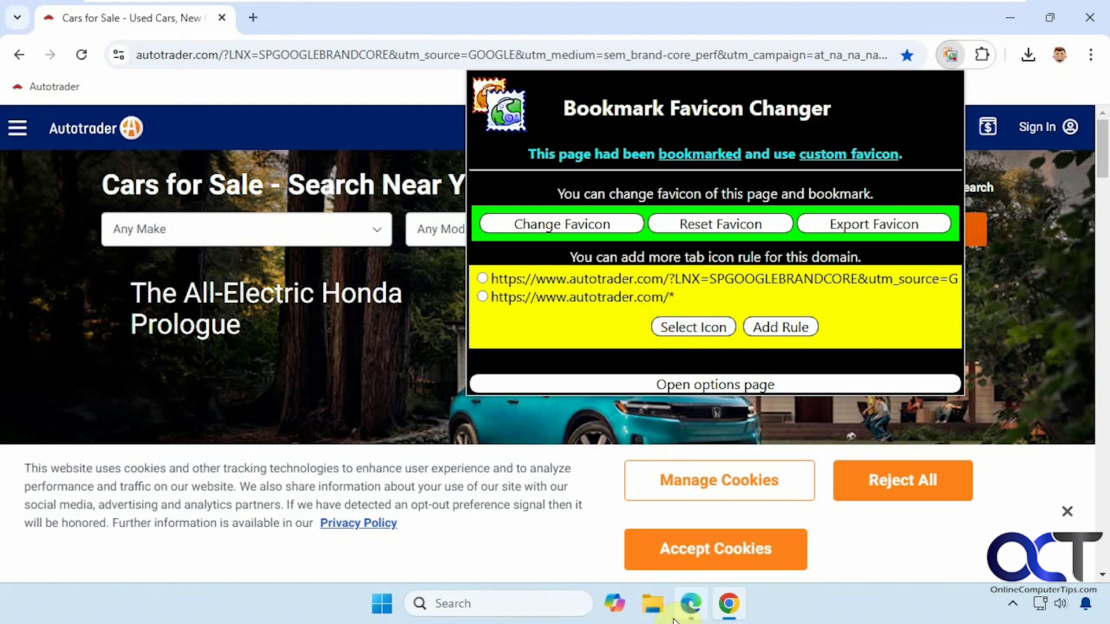
left_click(691, 603)
left_click(224, 16)
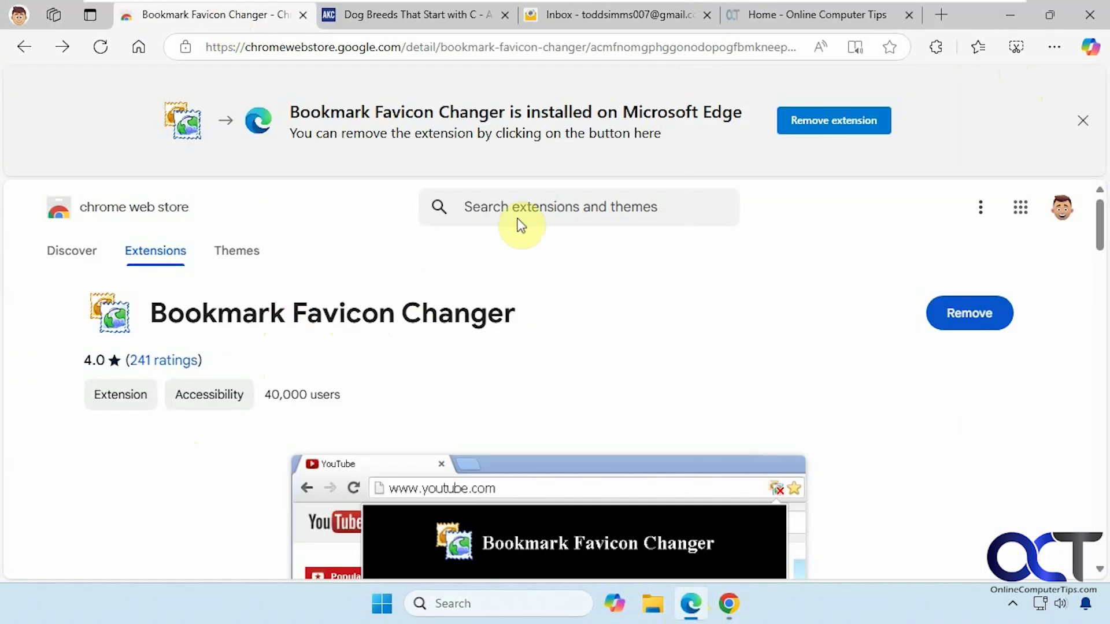
Reset the Gmail tab to its original favicon using Bookmark Favicon Changer
left_click(619, 15)
left_click(936, 47)
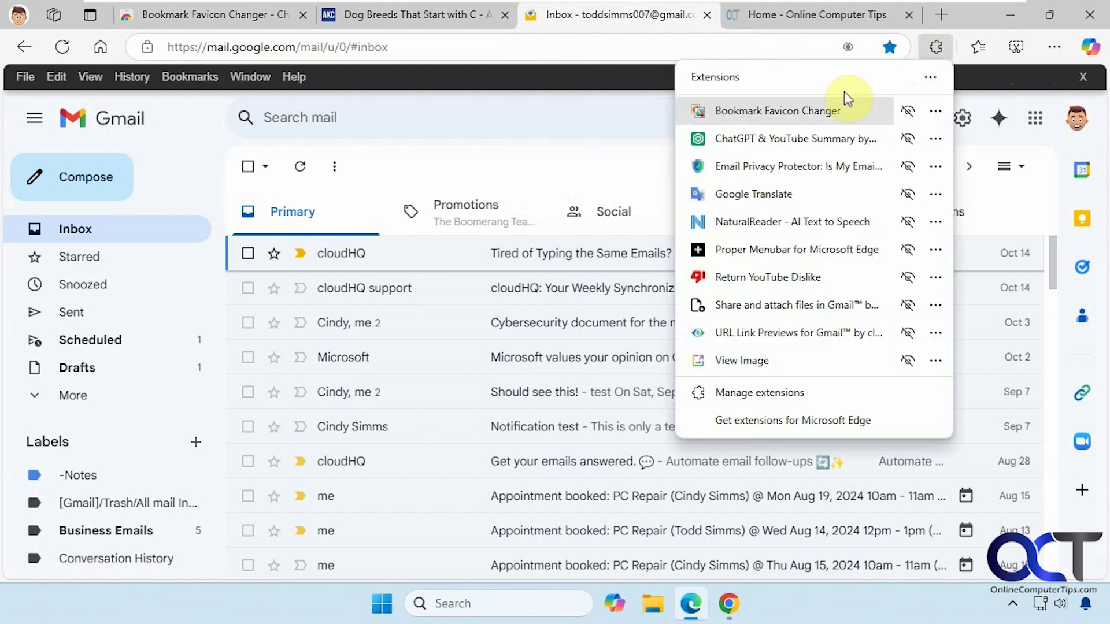
left_click(782, 106)
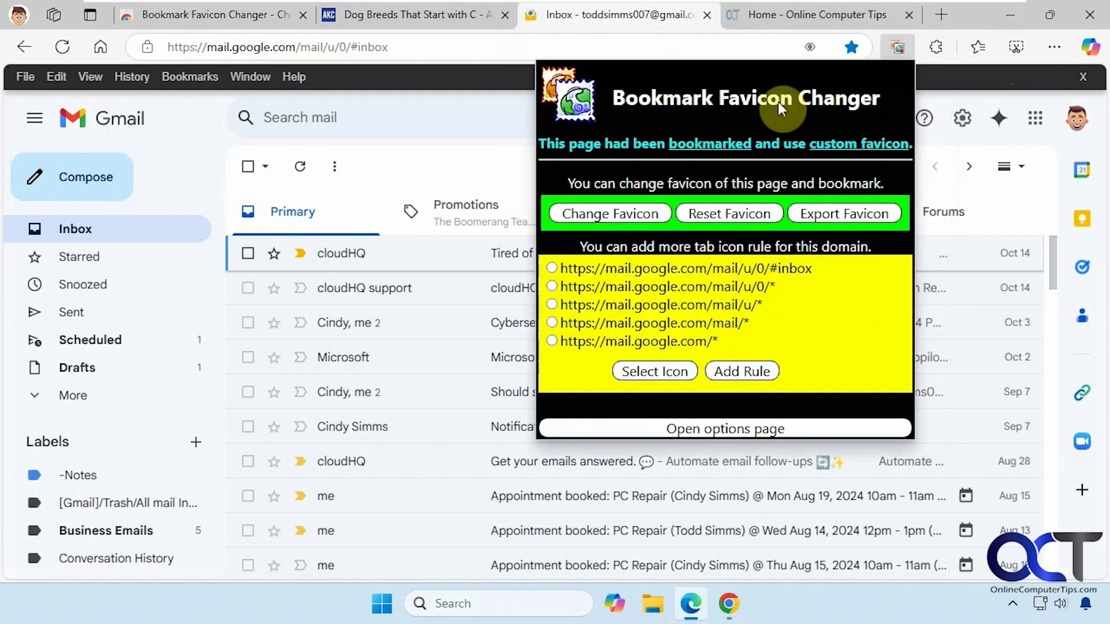
left_click(726, 212)
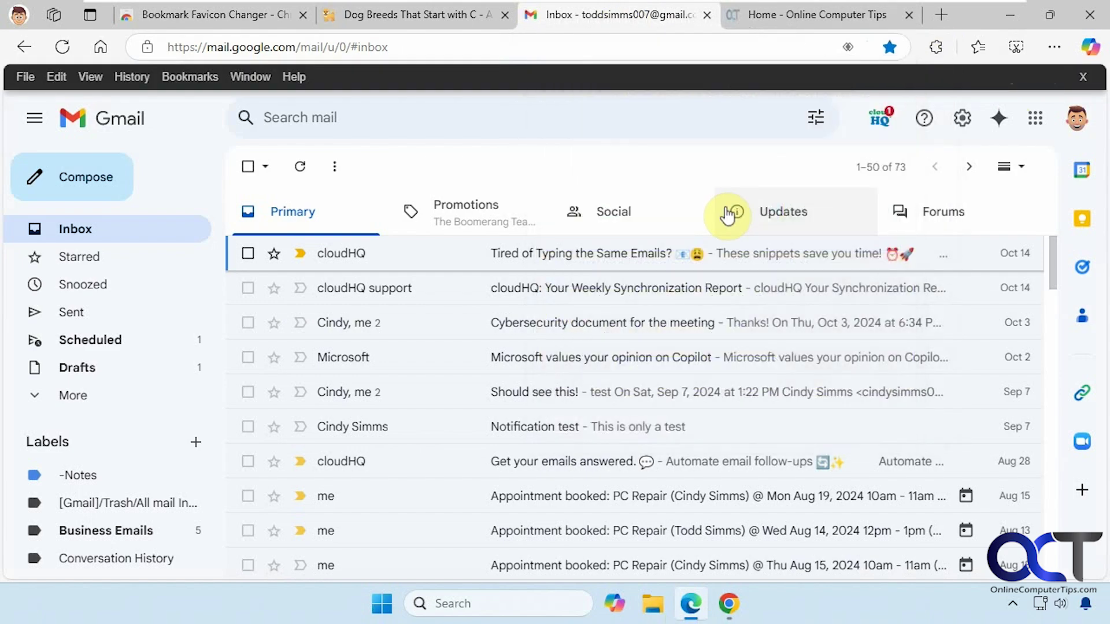
Delete the custom favicon rule for the AKC Dog Breeds site
left_click(420, 16)
left_click(942, 46)
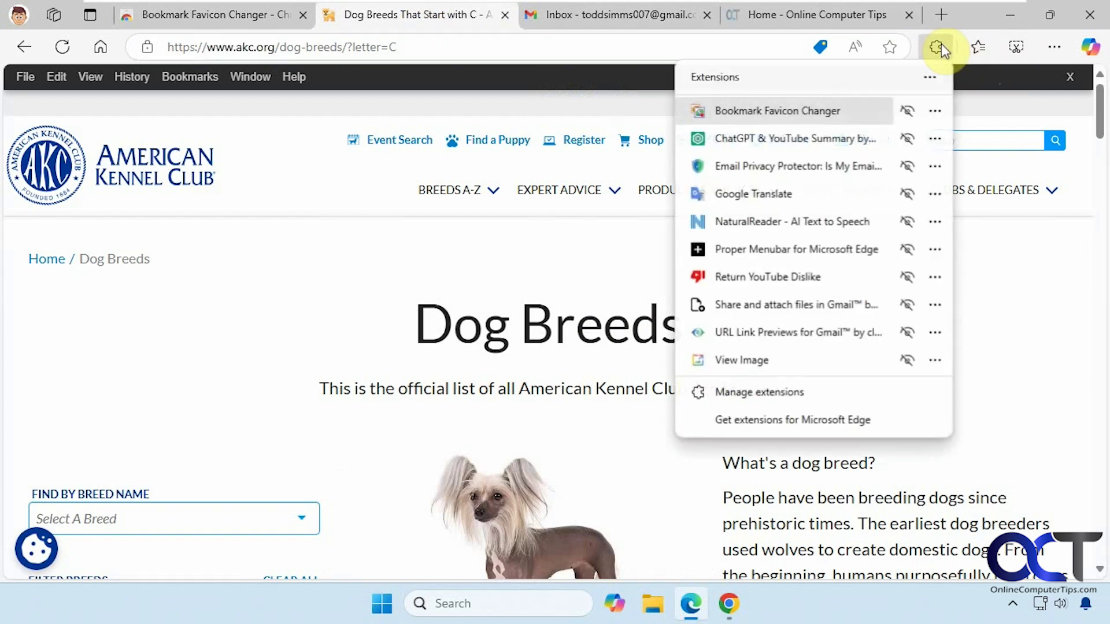
left_click(821, 105)
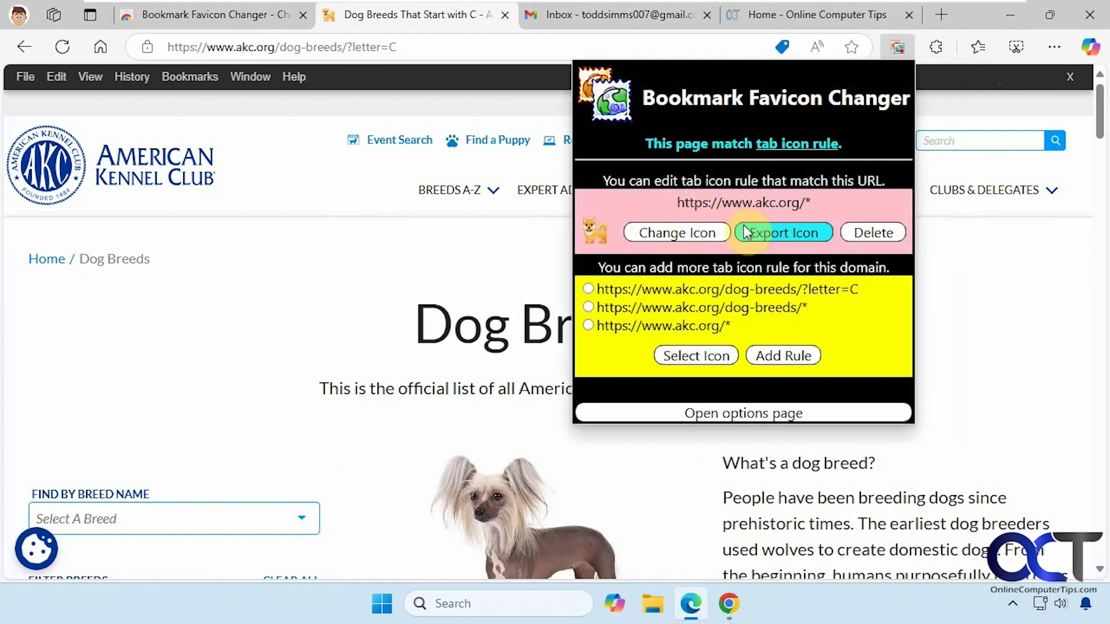
left_click(865, 232)
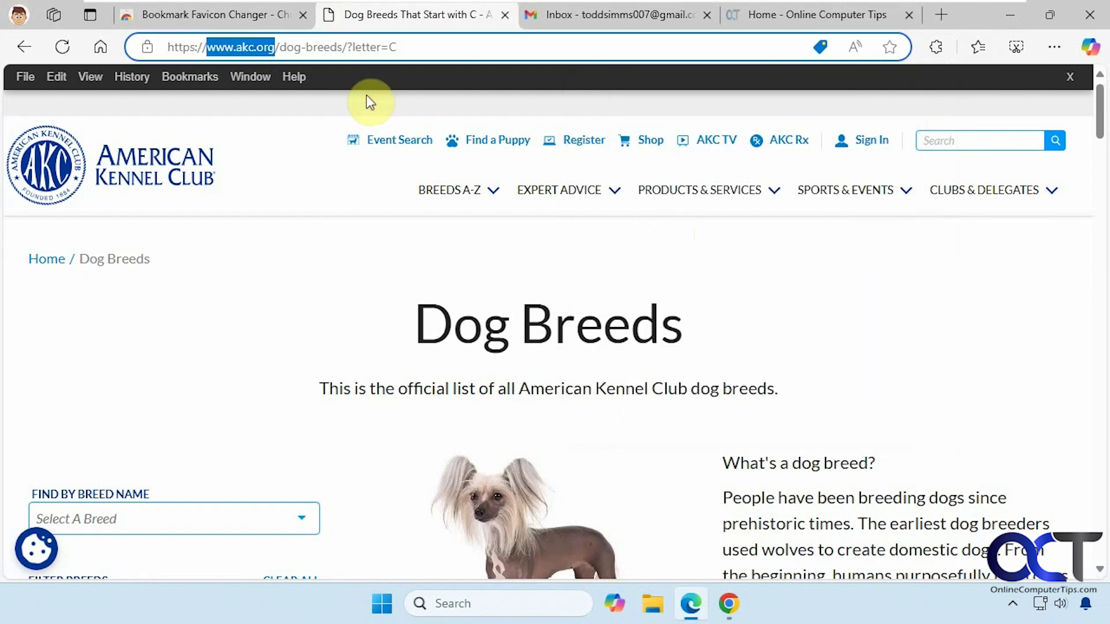
Show Bookmark Favicon Changer's extension menu with its remove option in Edge
left_click(196, 15)
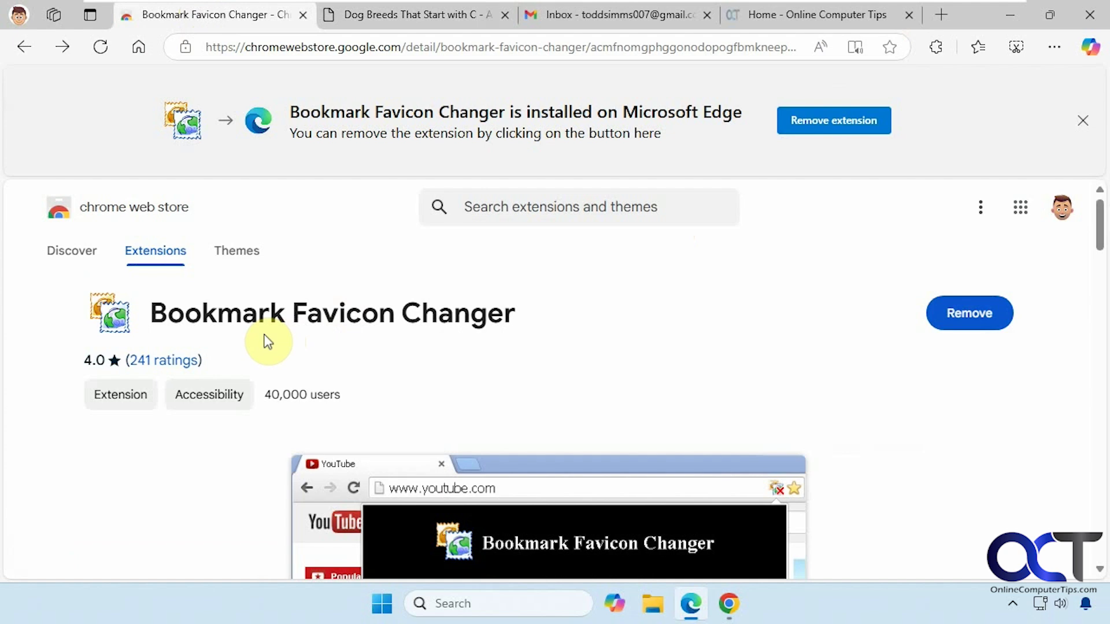
left_click(937, 47)
left_click(934, 111)
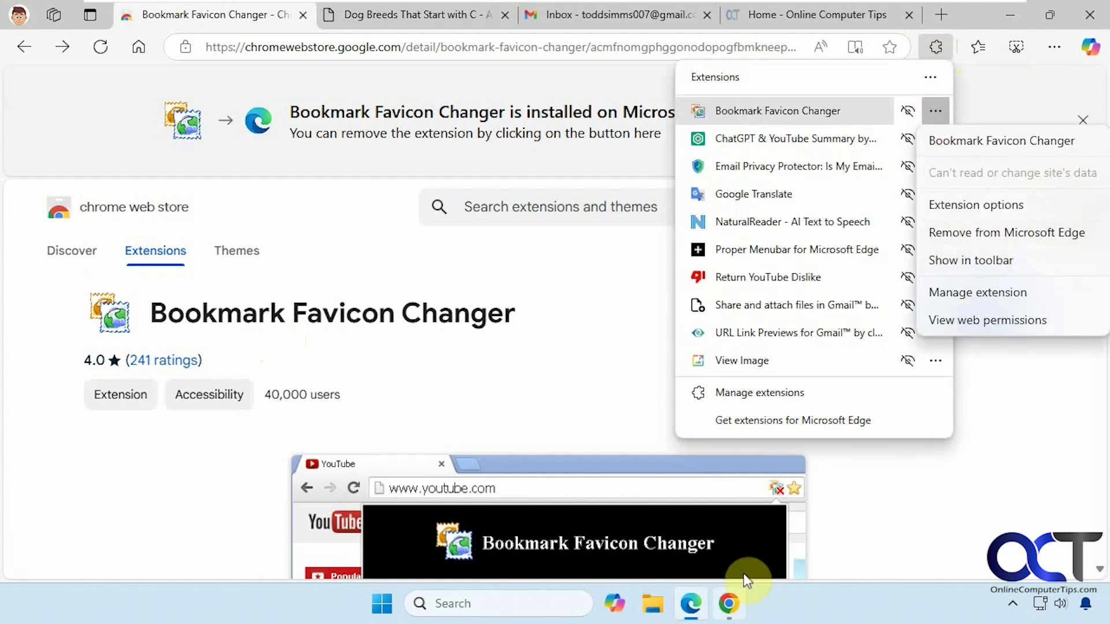
left_click(729, 603)
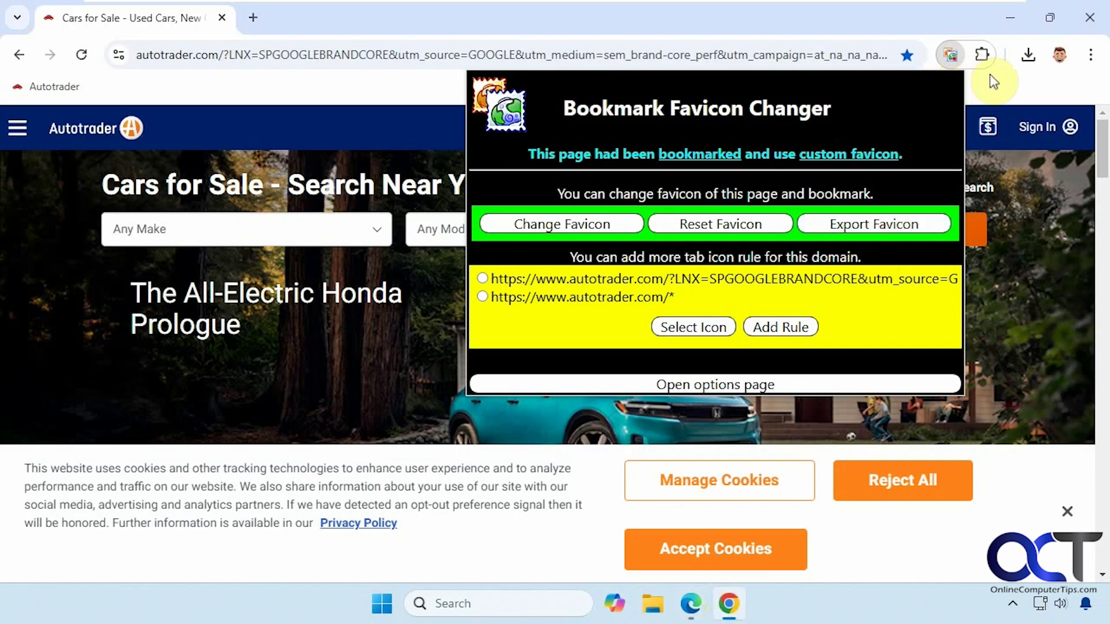
Show Bookmark Favicon Changer's Remove from Chrome option, then dismiss the menu without removing it
left_click(982, 54)
left_click(960, 190)
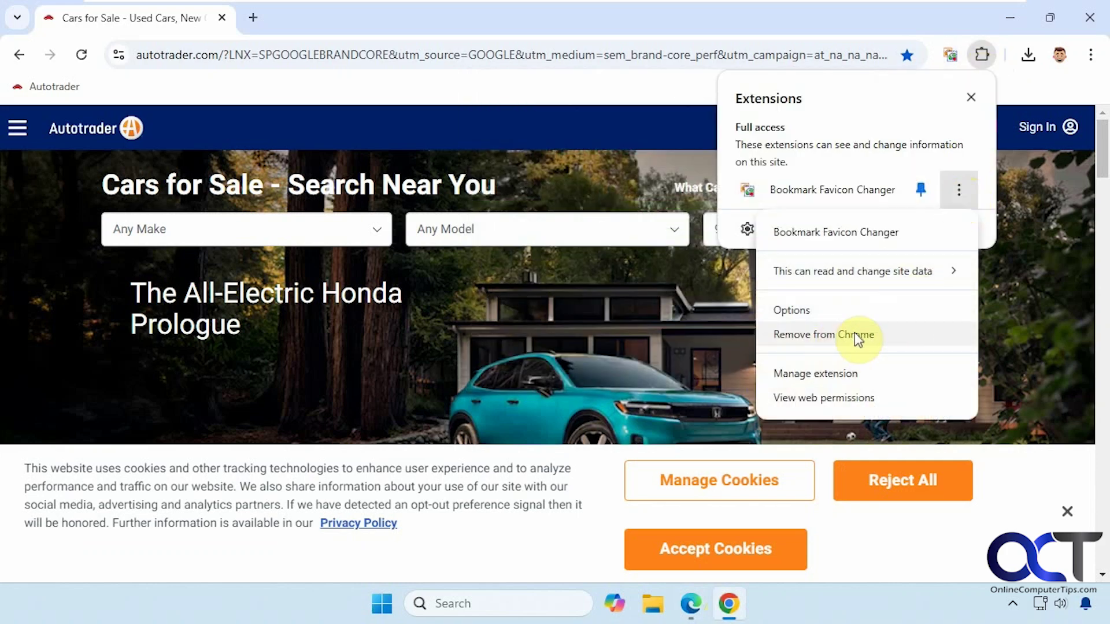
left_click(386, 566)
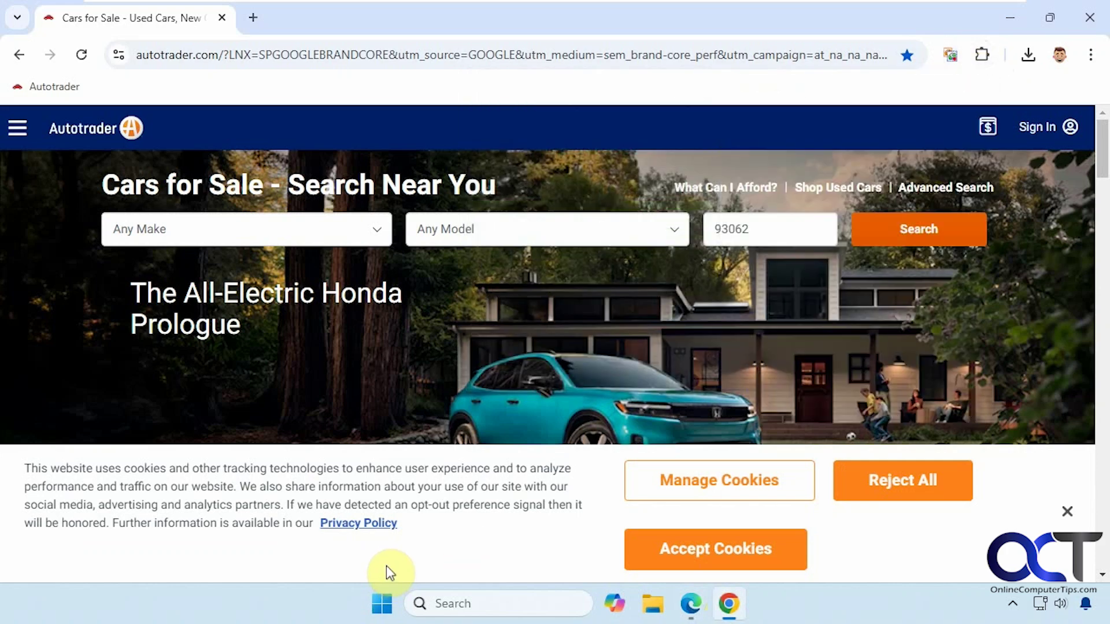